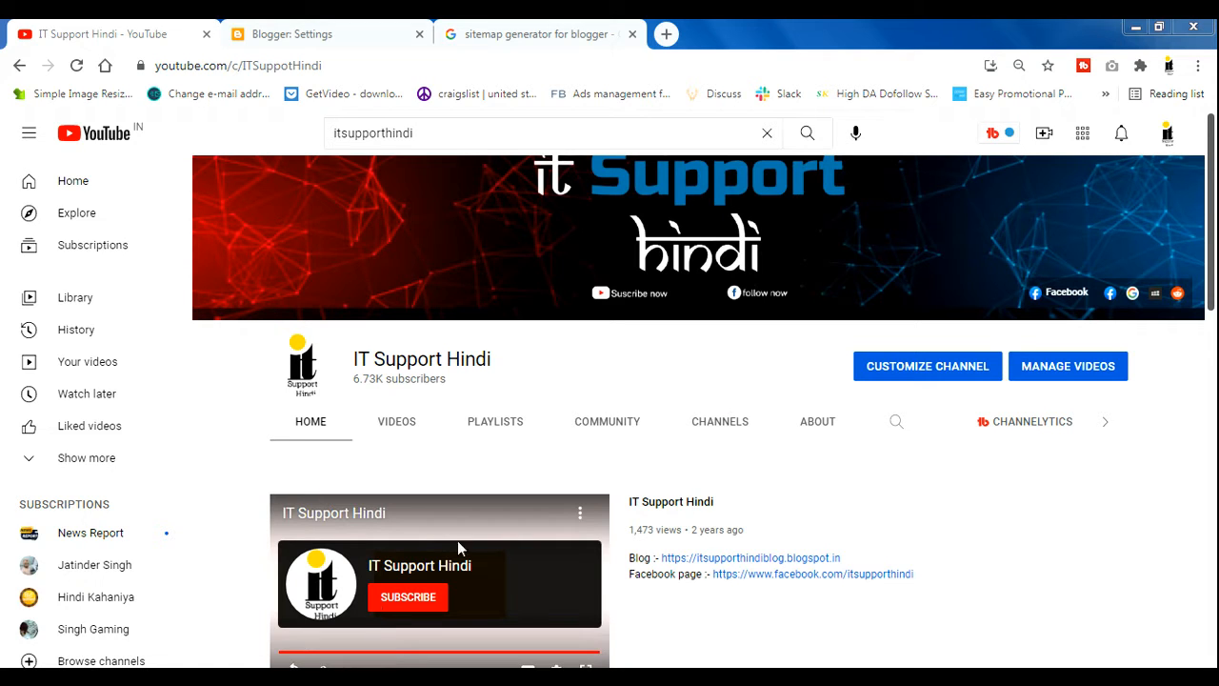
Switch to the Blogger settings page and view the blog's Description setting, closing it without entering any text
left_click(331, 29)
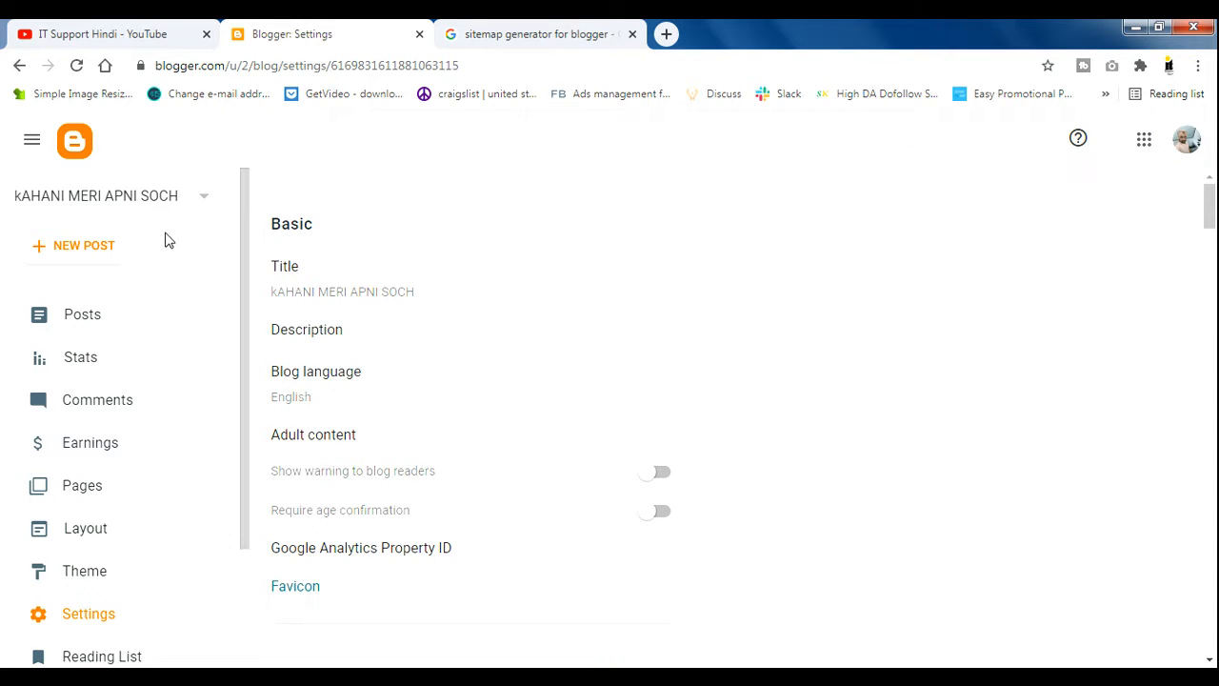
scroll(234, 483, "down", 2)
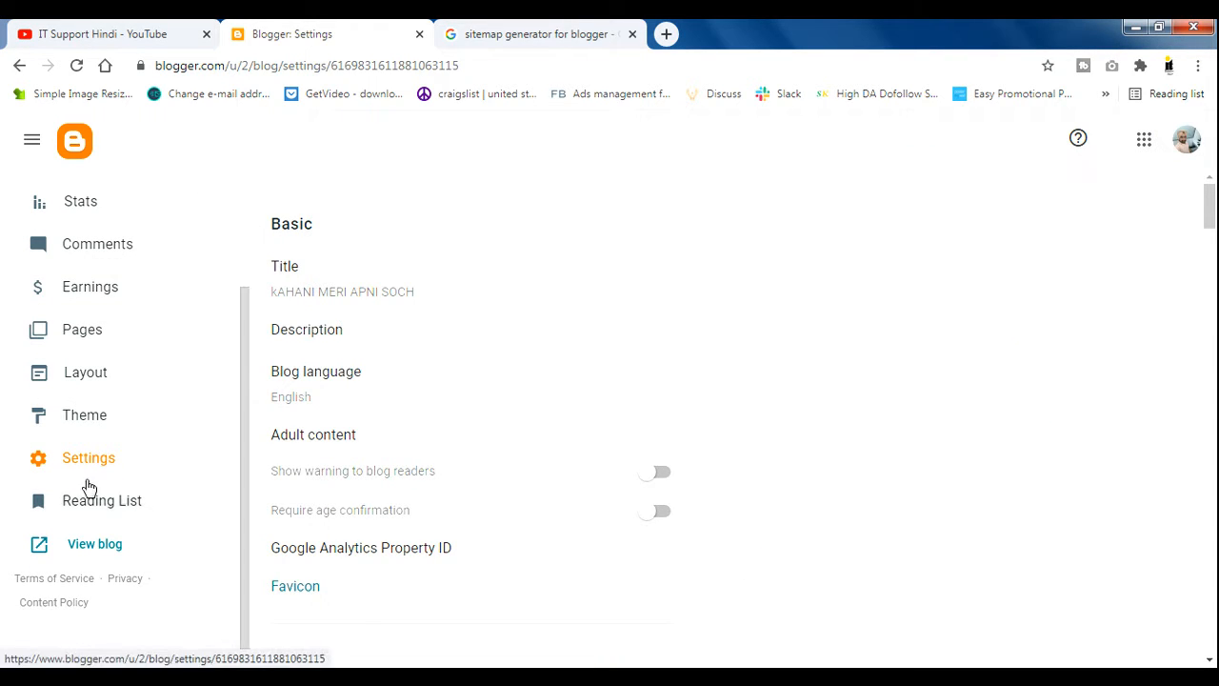
scroll(89, 468, "up", 2)
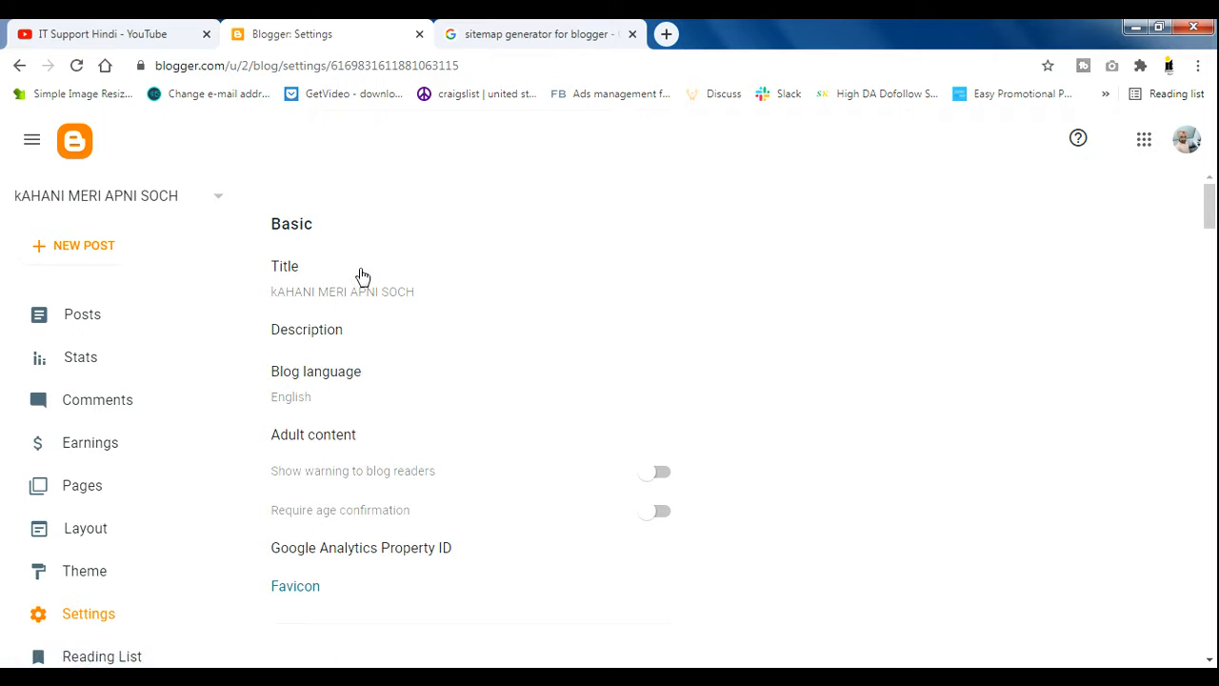
left_click_drag(1209, 204, 1211, 147)
left_click(336, 336)
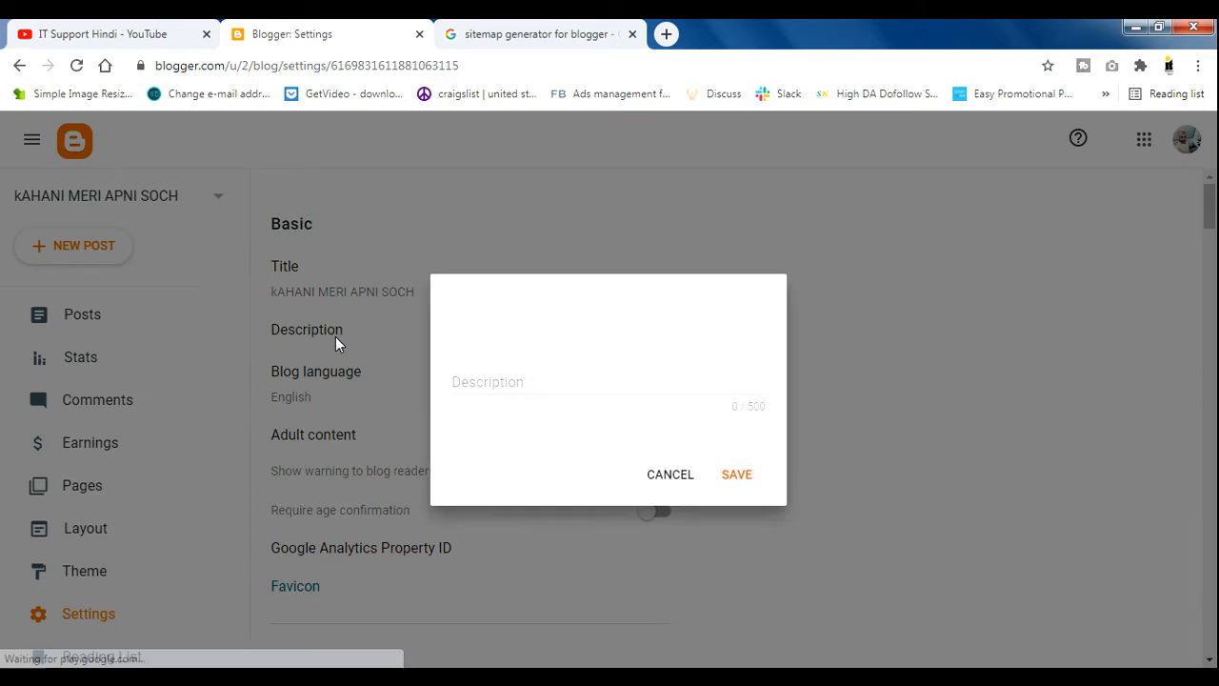
left_click(669, 481)
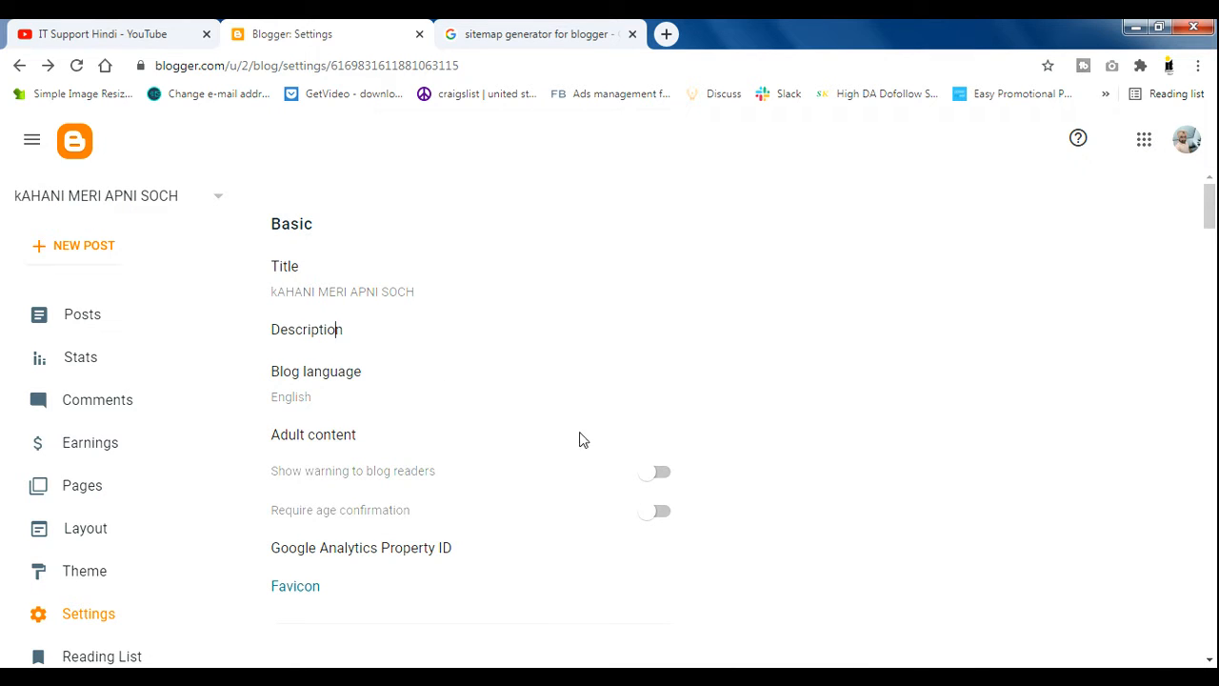
Review the Favicon option and the Privacy and Publishing settings of the blog
left_click_drag(1215, 213, 1214, 225)
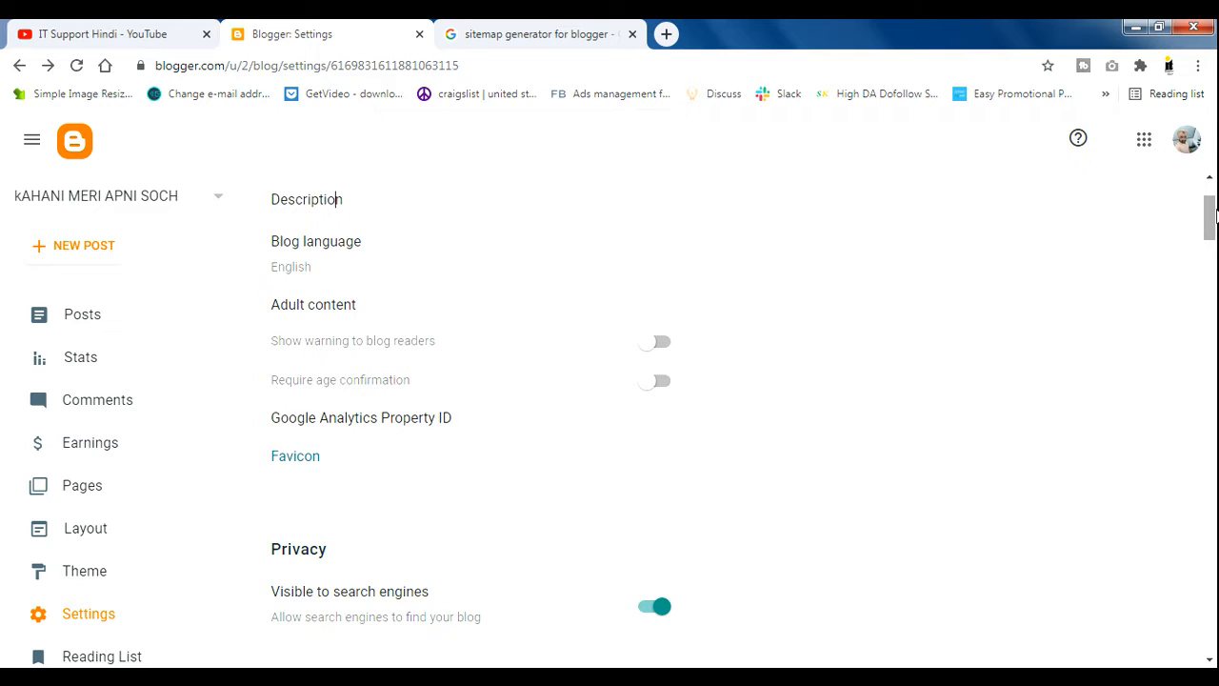
scroll(1212, 218, "down", 1)
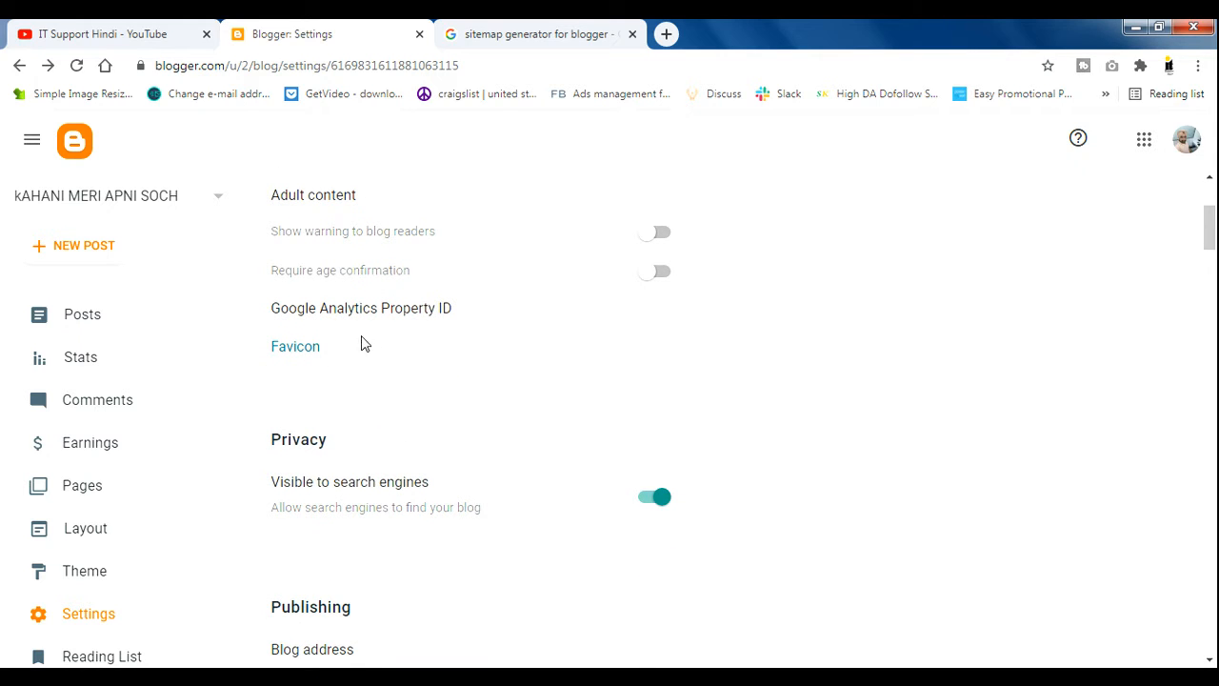
left_click_drag(361, 344, 270, 353)
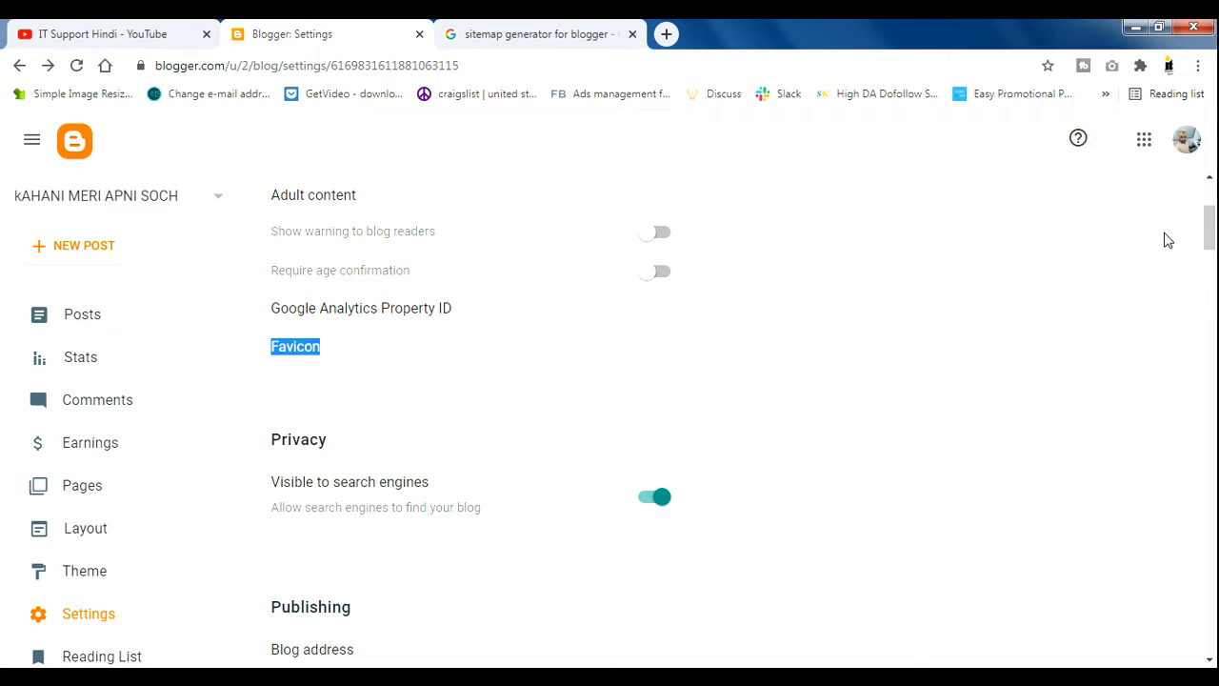
left_click_drag(1213, 244, 1214, 260)
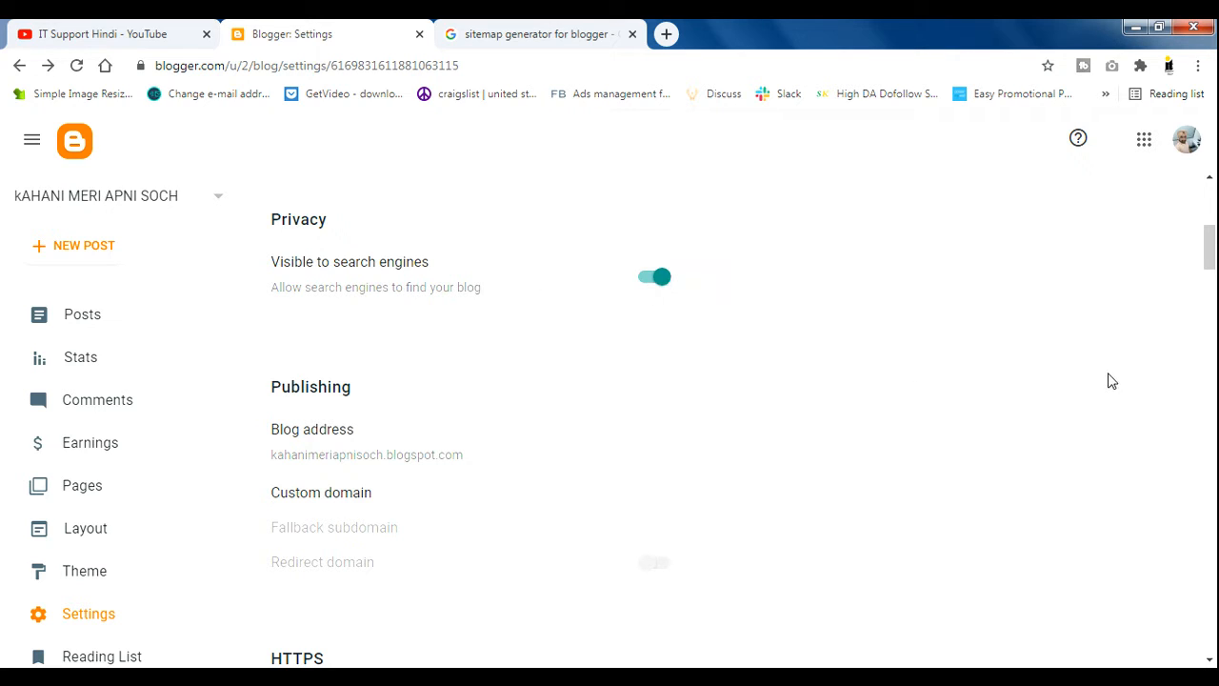
left_click_drag(1213, 247, 1209, 273)
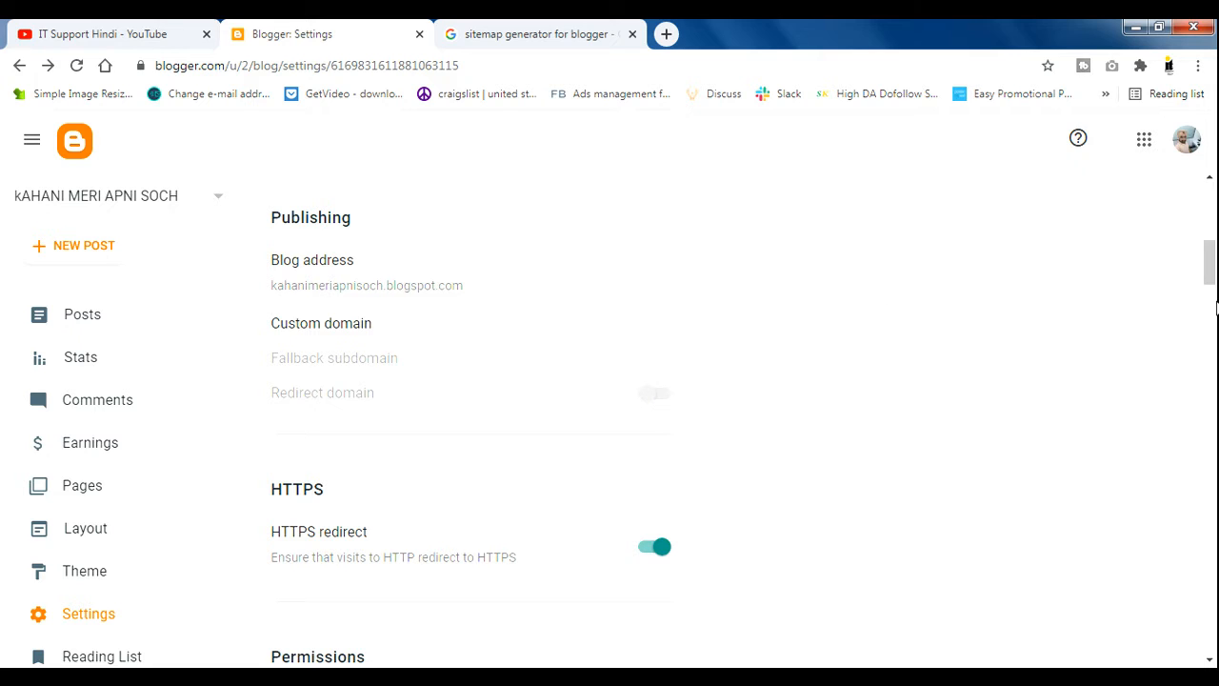
Examine the HTTPS redirect setting and its description of HTTP visits being redirected to HTTPS
left_click_drag(1210, 262, 1212, 294)
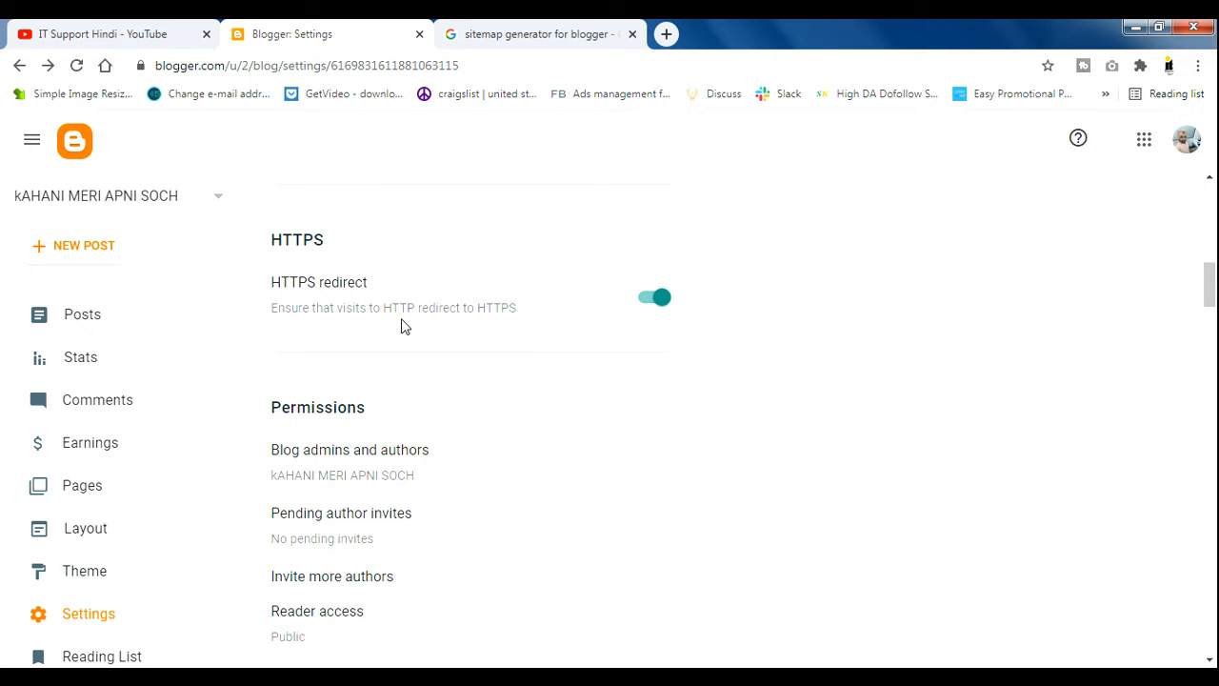
left_click_drag(416, 307, 384, 324)
left_click_drag(534, 310, 476, 309)
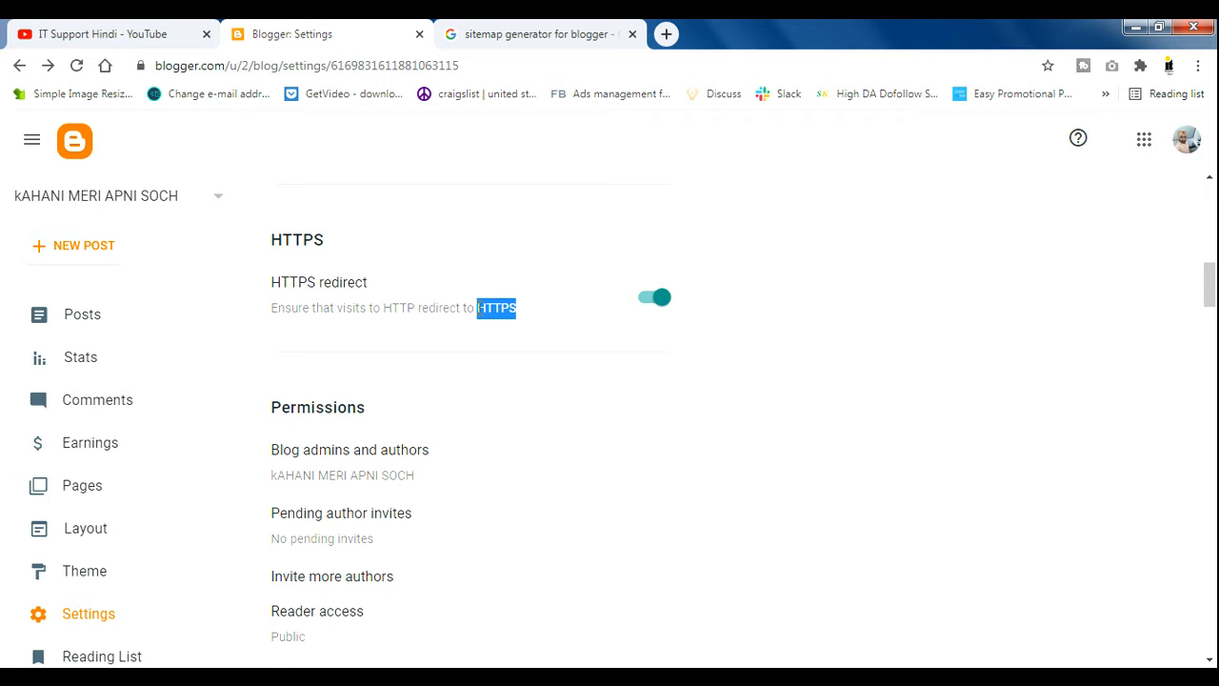
left_click(518, 316)
left_click_drag(510, 308, 519, 323)
left_click(656, 339)
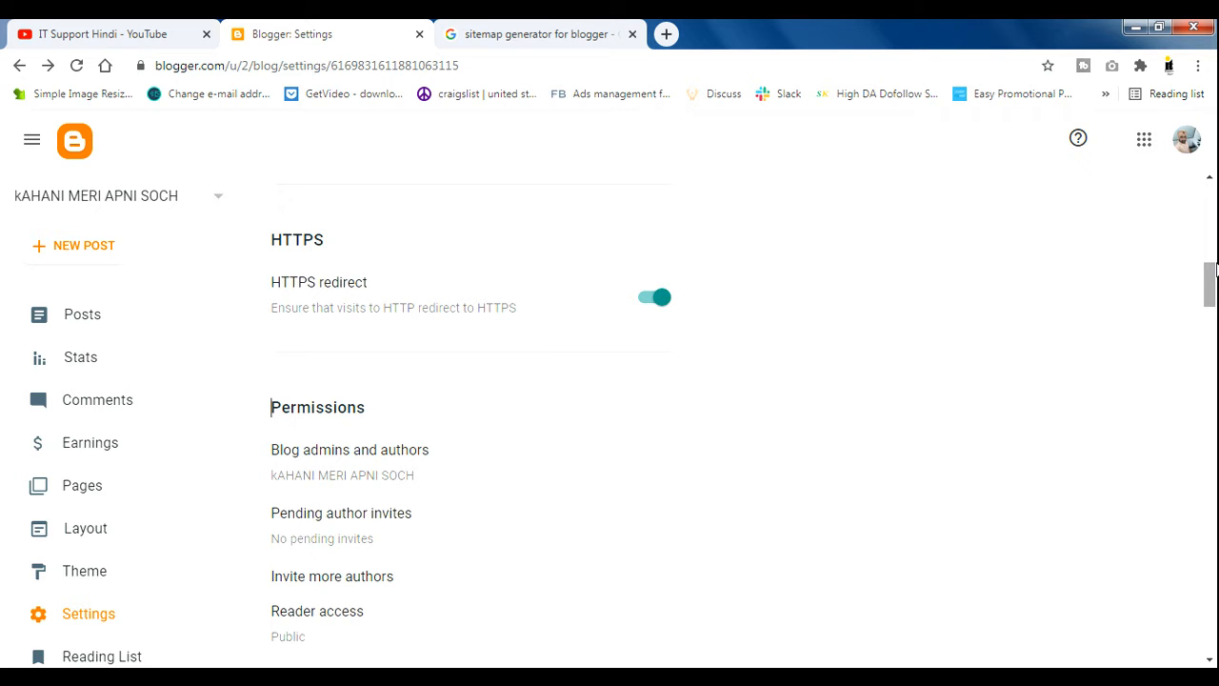
View the blog admins and authors list under Permissions and close it without saving
left_click_drag(1213, 272, 1211, 308)
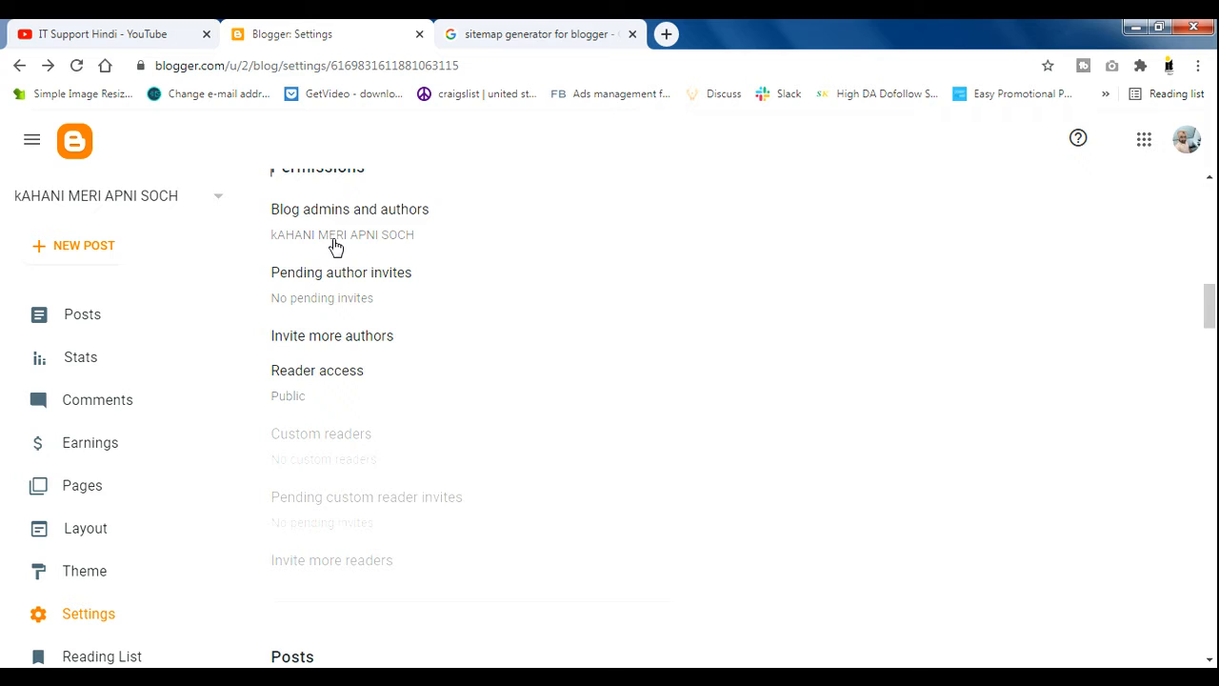
left_click(401, 233)
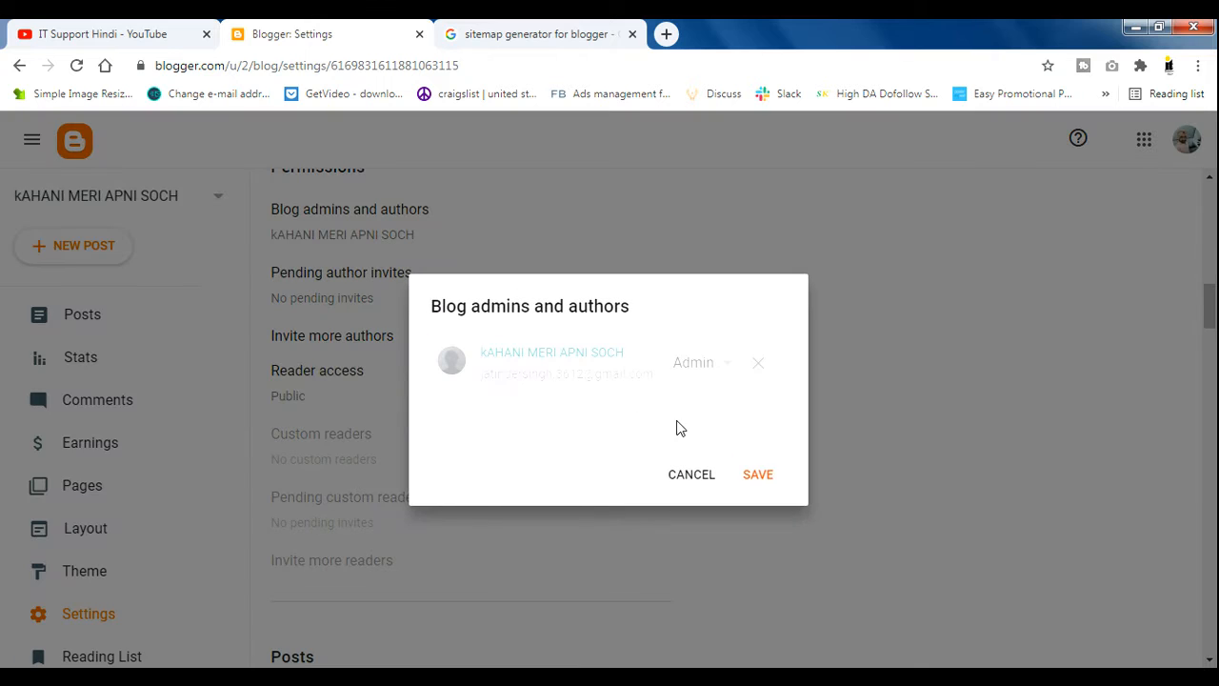
left_click(710, 475)
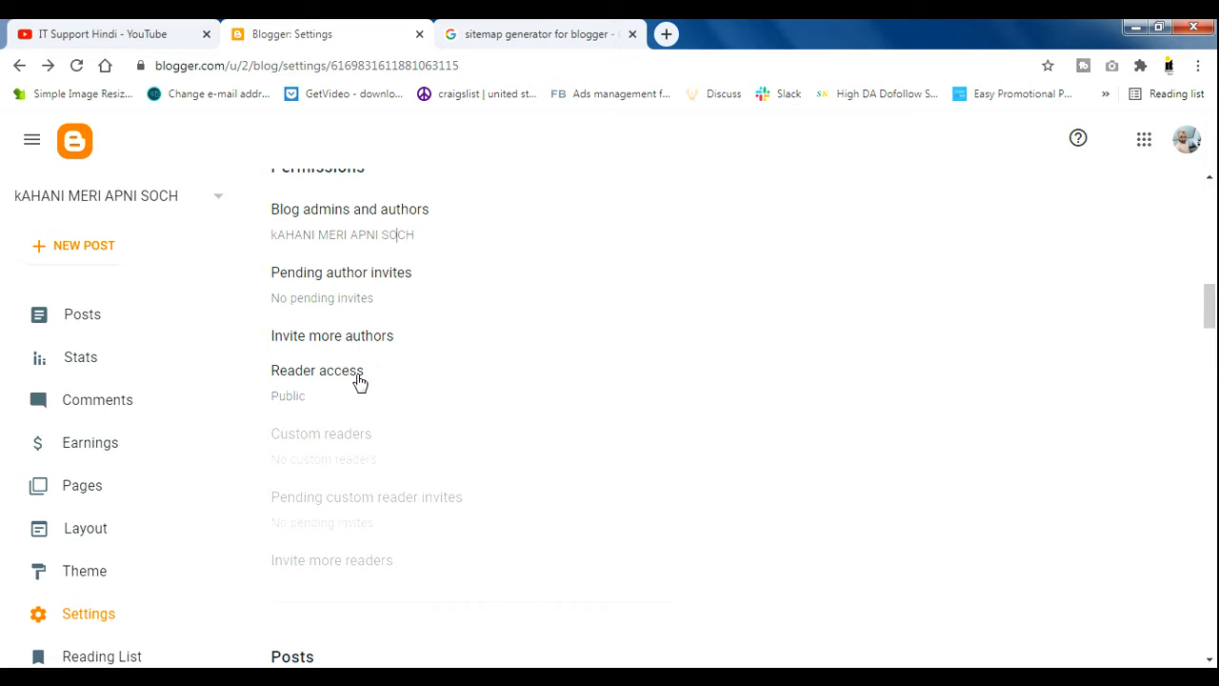
View the Reader access options under Permissions and cancel without changing the selection
left_click_drag(1212, 322, 1214, 329)
scroll(625, 427, "down", 1)
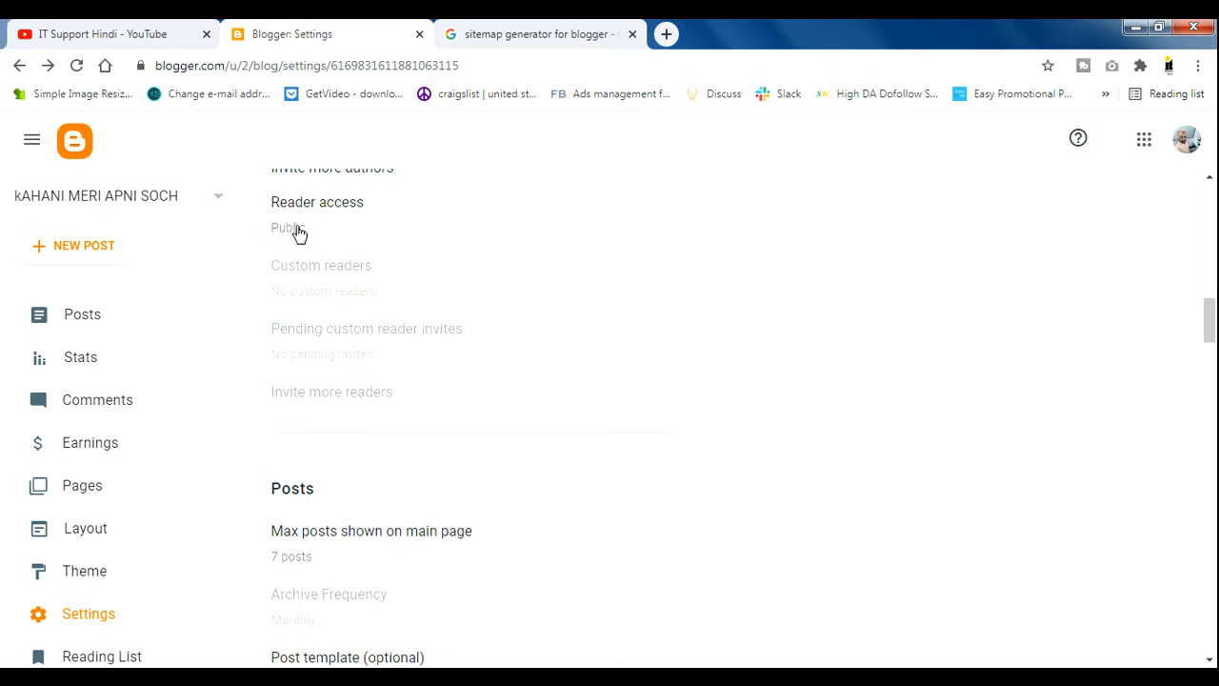
left_click(297, 229)
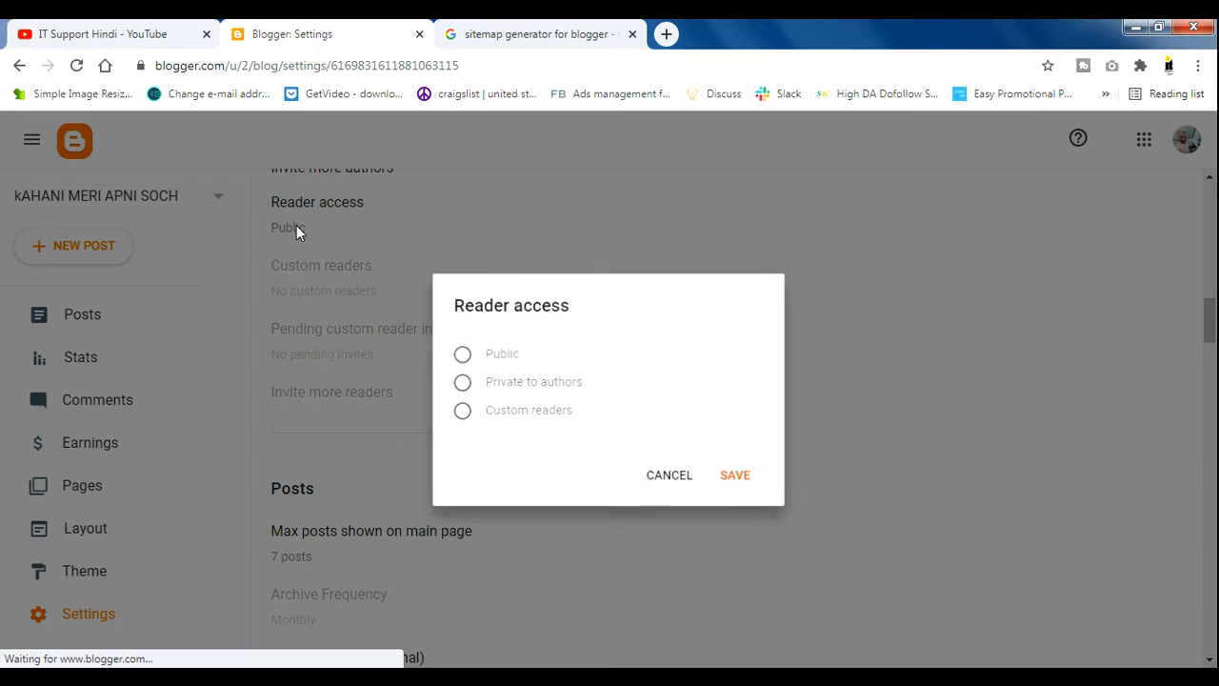
left_click(664, 479)
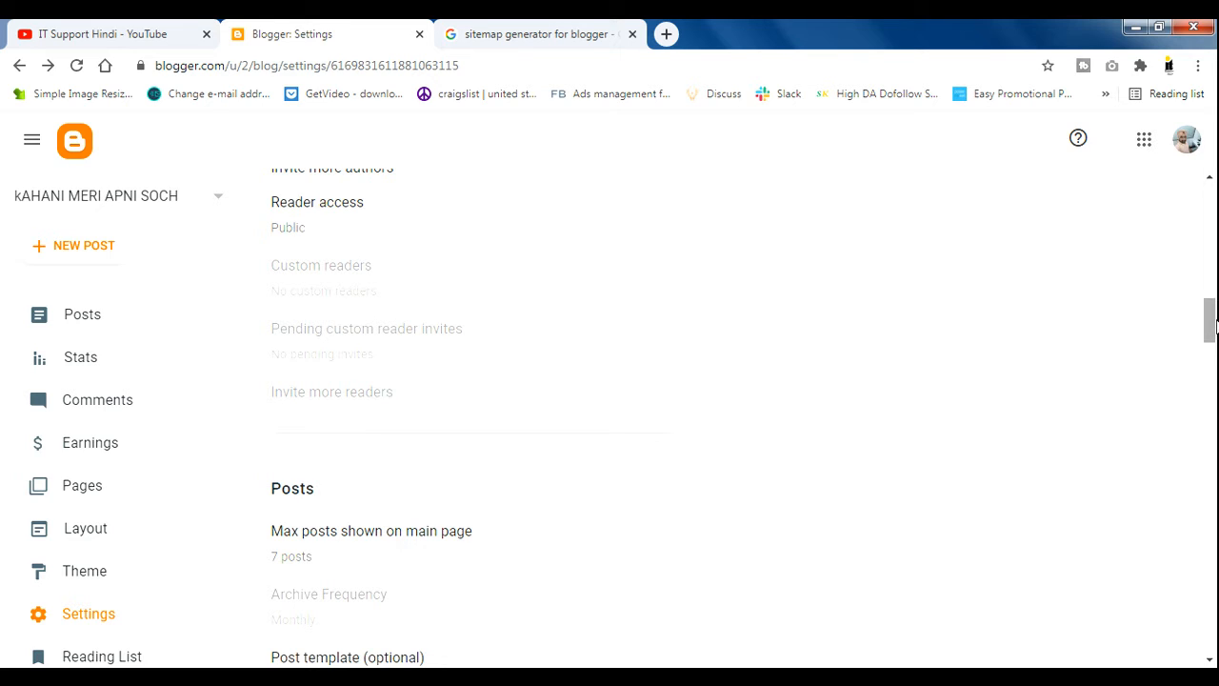
Check the maximum posts shown on the main page and the Archive Frequency setting without changing them
left_click_drag(1211, 326, 1213, 352)
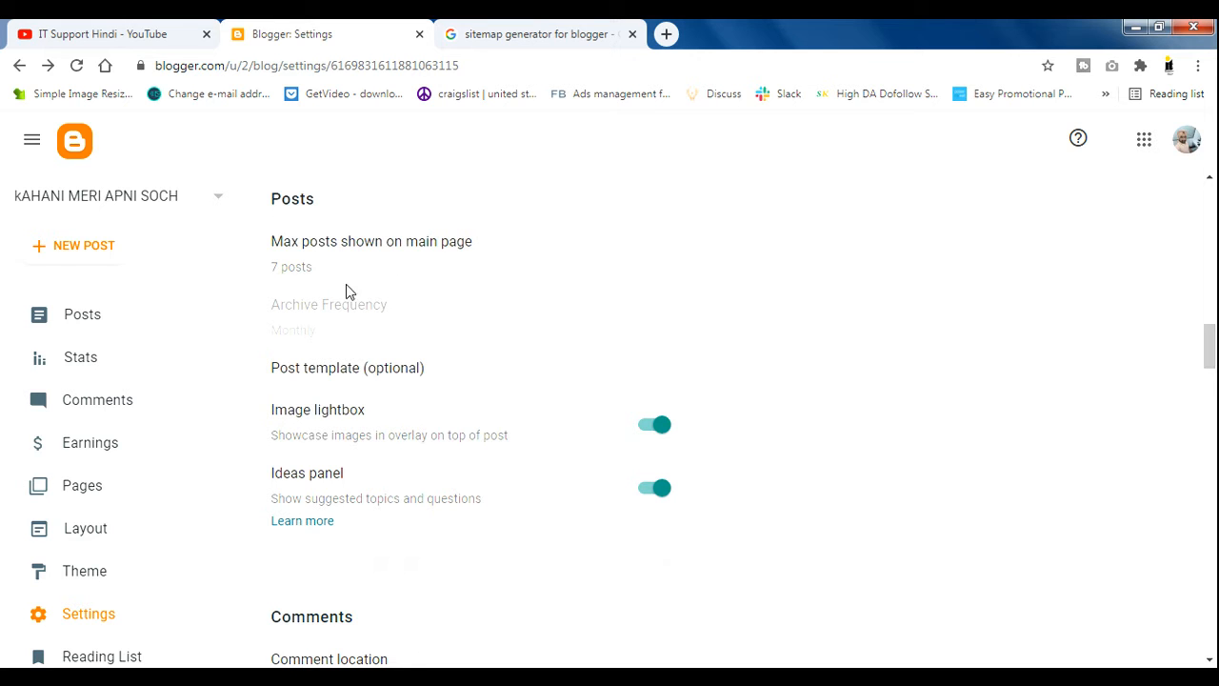
left_click(318, 269)
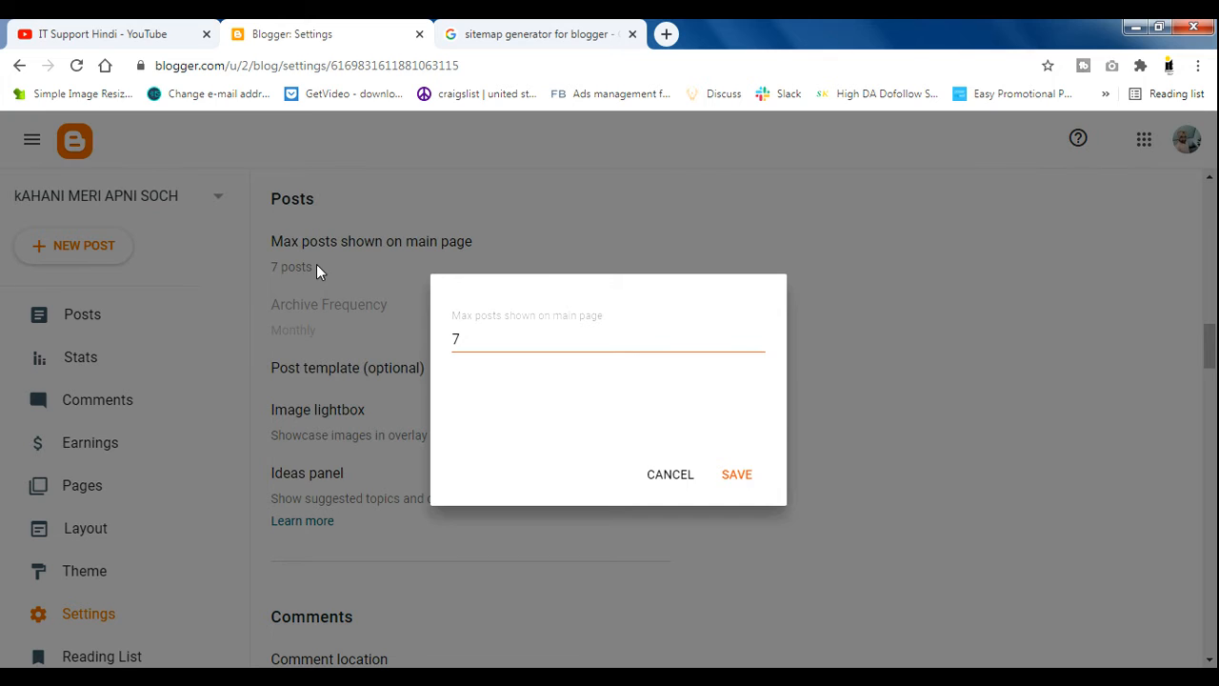
left_click(659, 477)
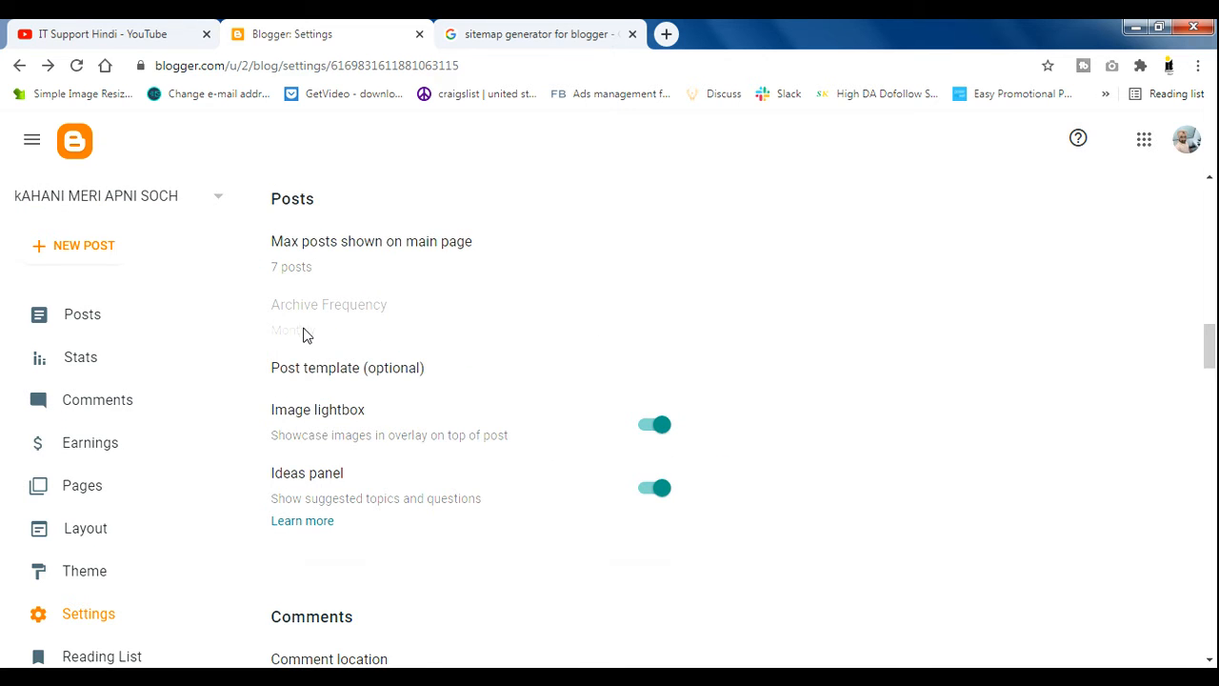
left_click_drag(457, 323, 288, 332)
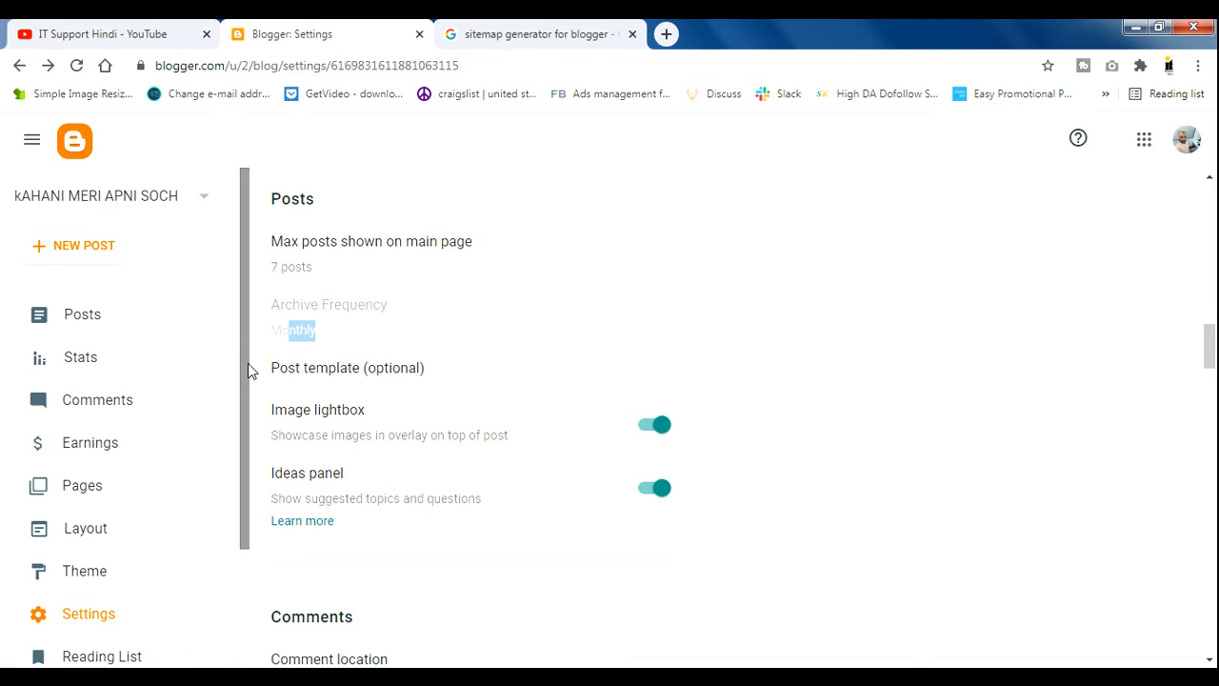
Open the live blog in a new browser tab and view its main page
left_click_drag(246, 363, 236, 483)
right_click(92, 560)
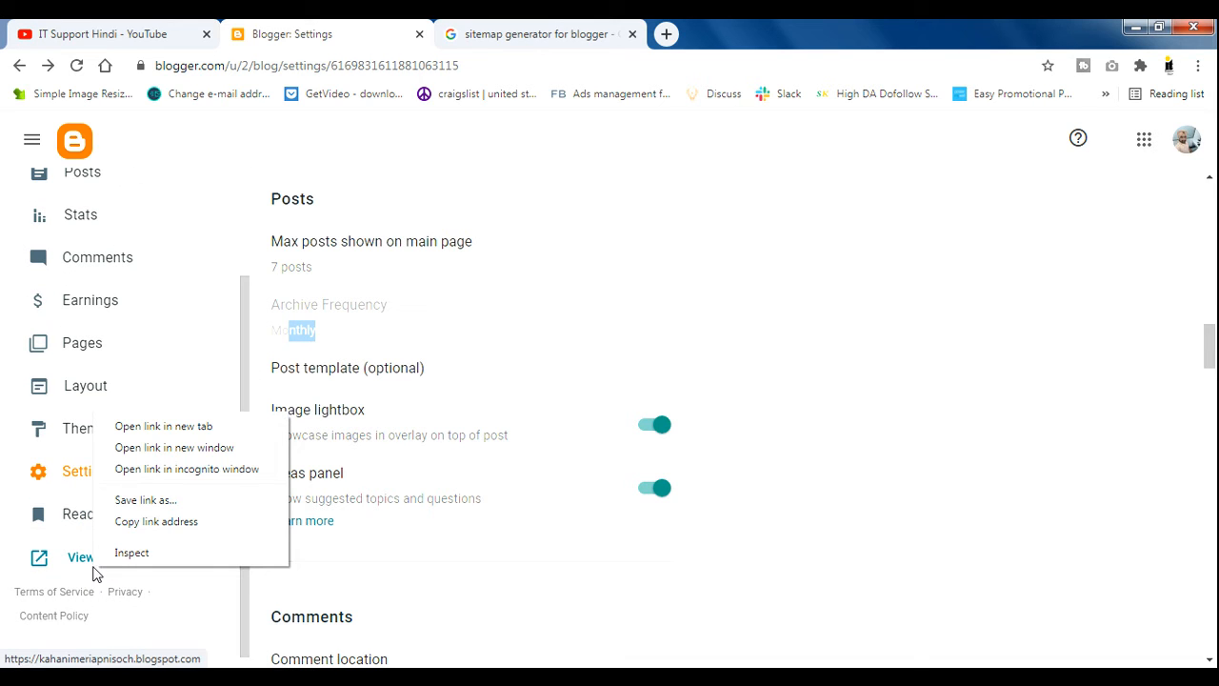
left_click(163, 429)
left_click(536, 29)
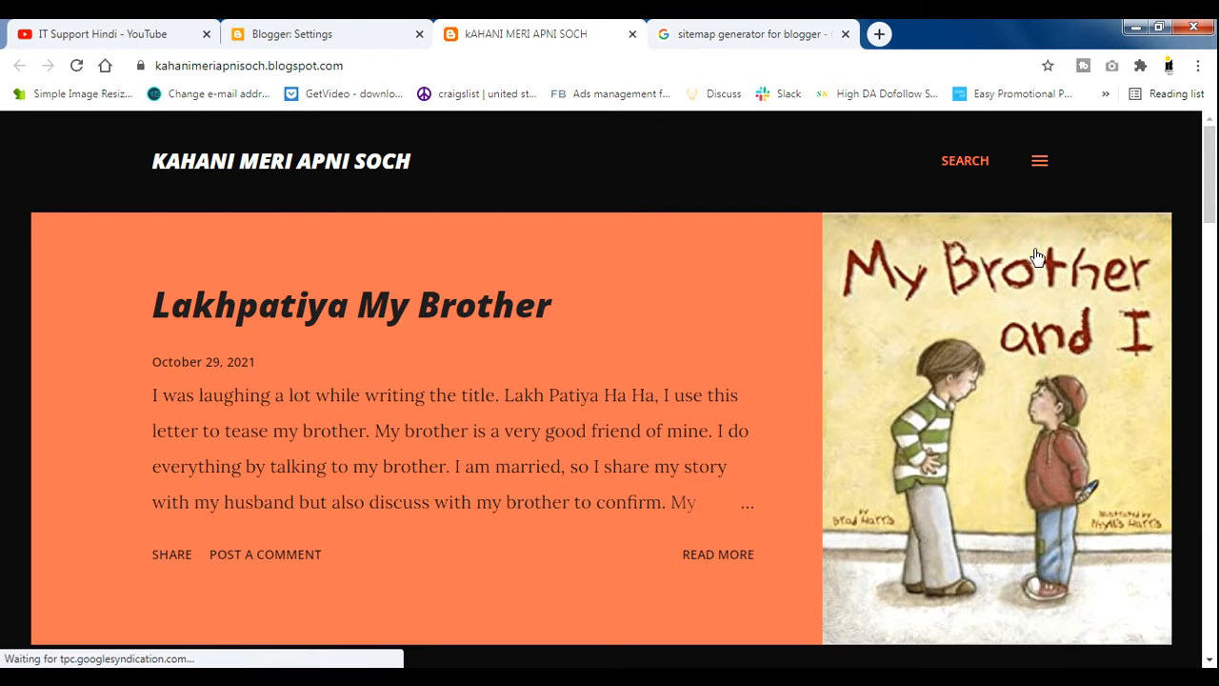
Back in the blog's Comments settings, view the moderation options and save who can comment as Users with Google Accounts
left_click(324, 28)
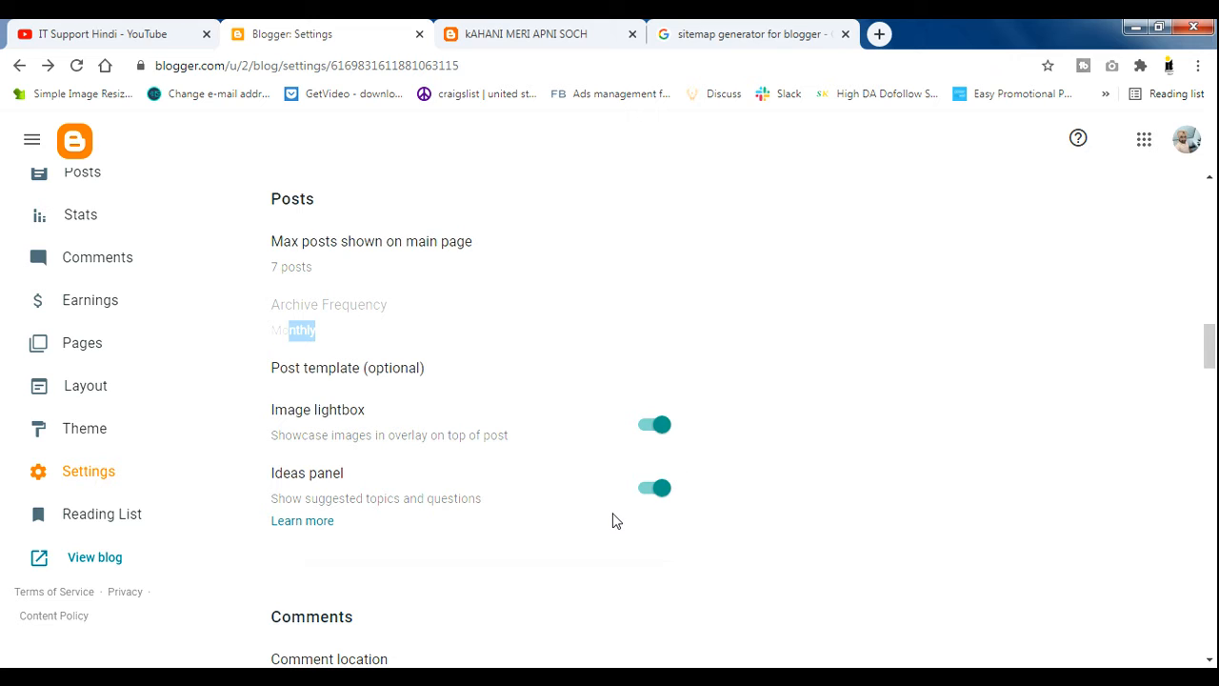
scroll(1211, 371, "down", 1)
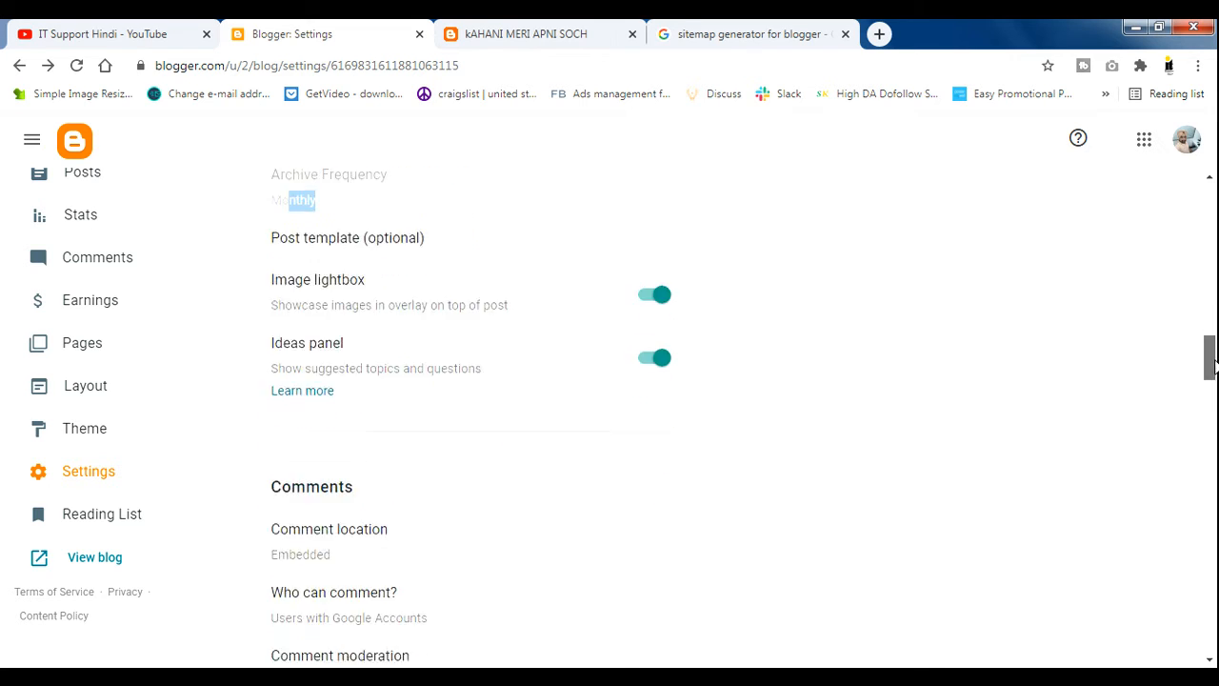
scroll(1214, 368, "down", 2)
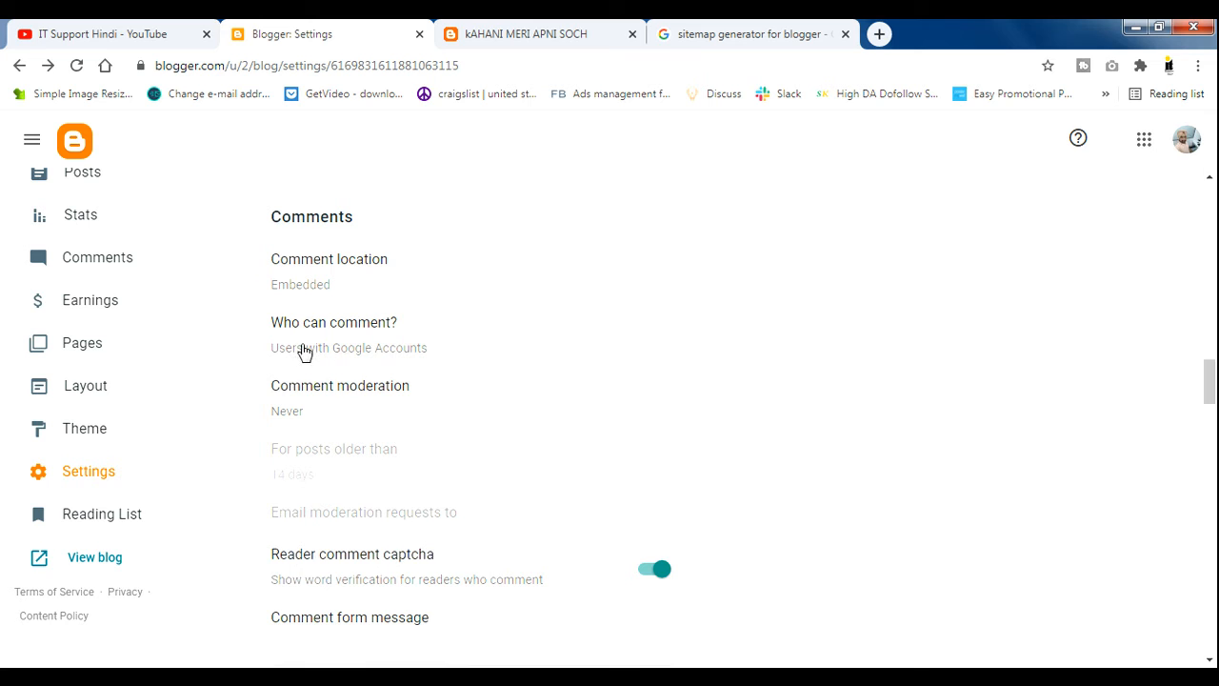
left_click(365, 383)
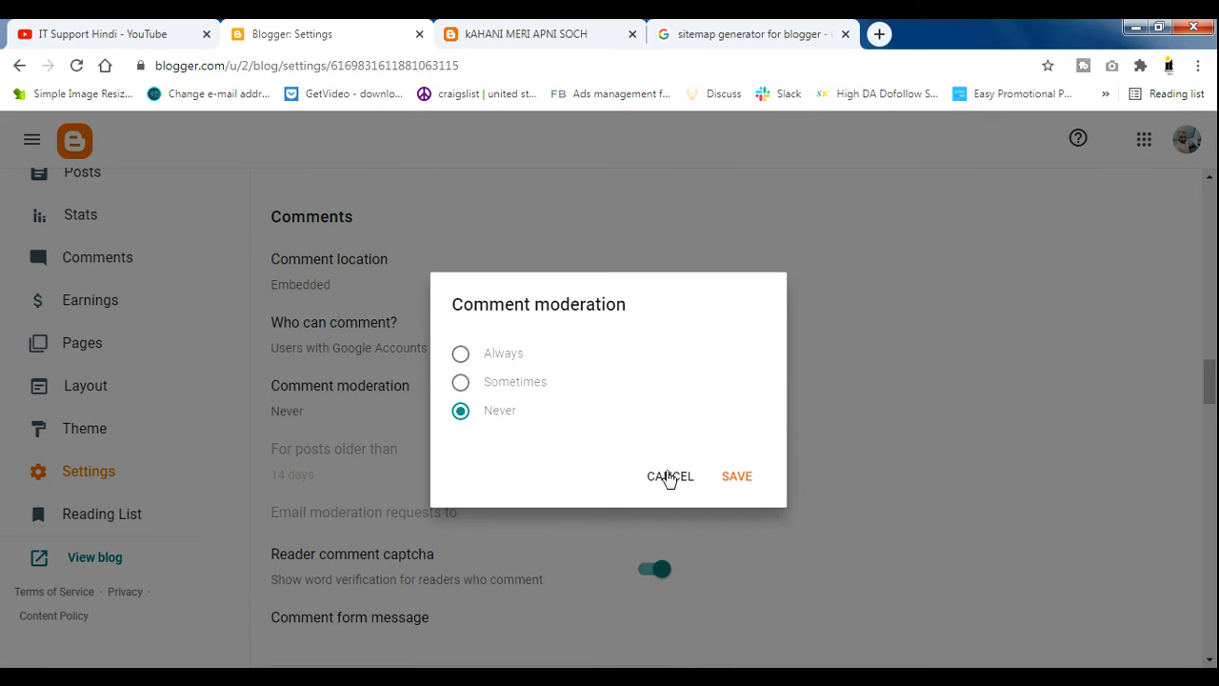
left_click(667, 475)
left_click(373, 346)
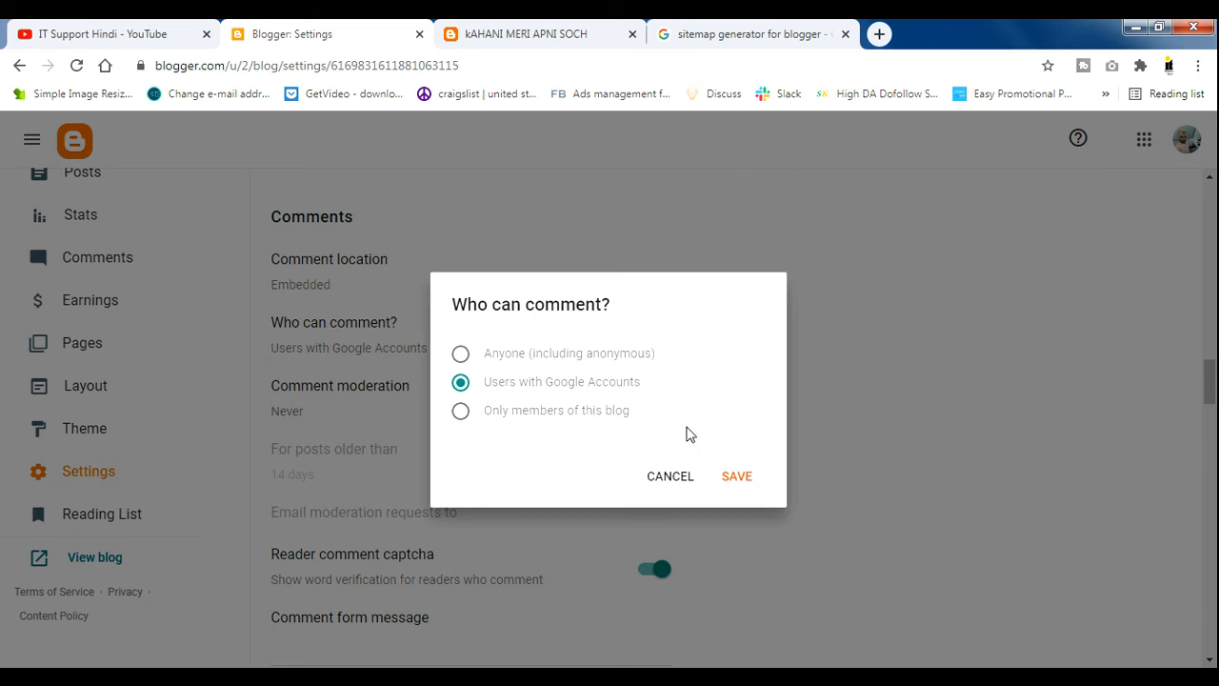
left_click(741, 479)
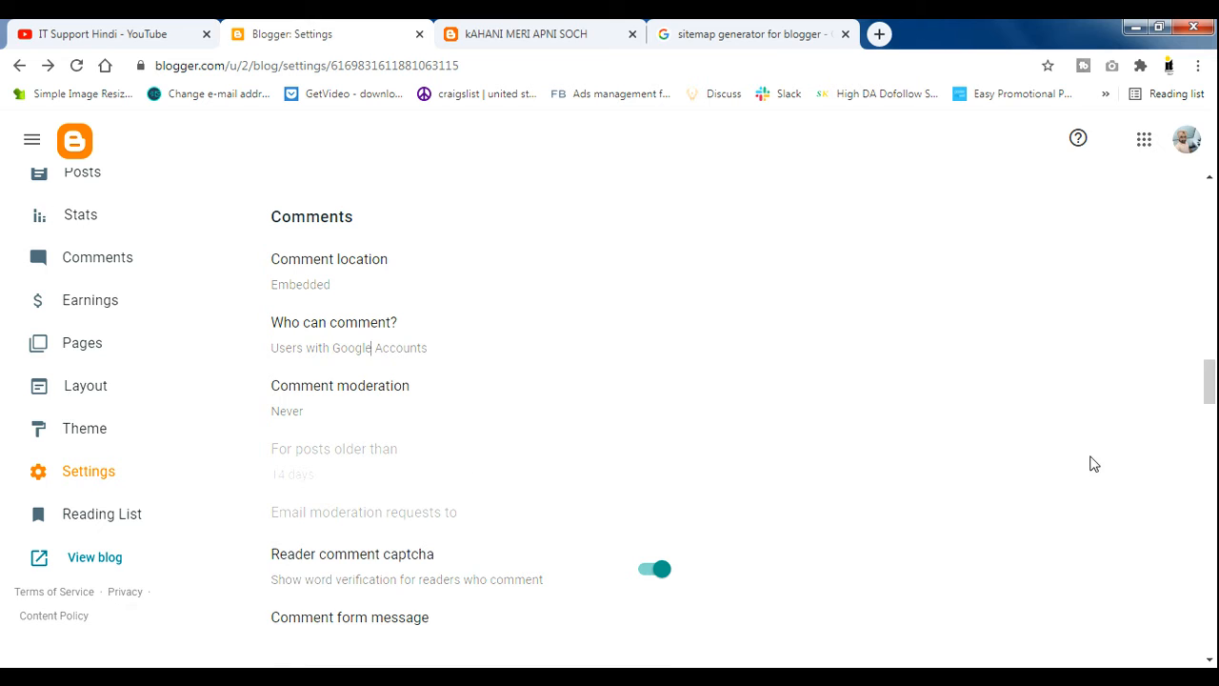
Review the remaining Comments options and the Email section of the blog settings
left_click_drag(1211, 389, 1213, 407)
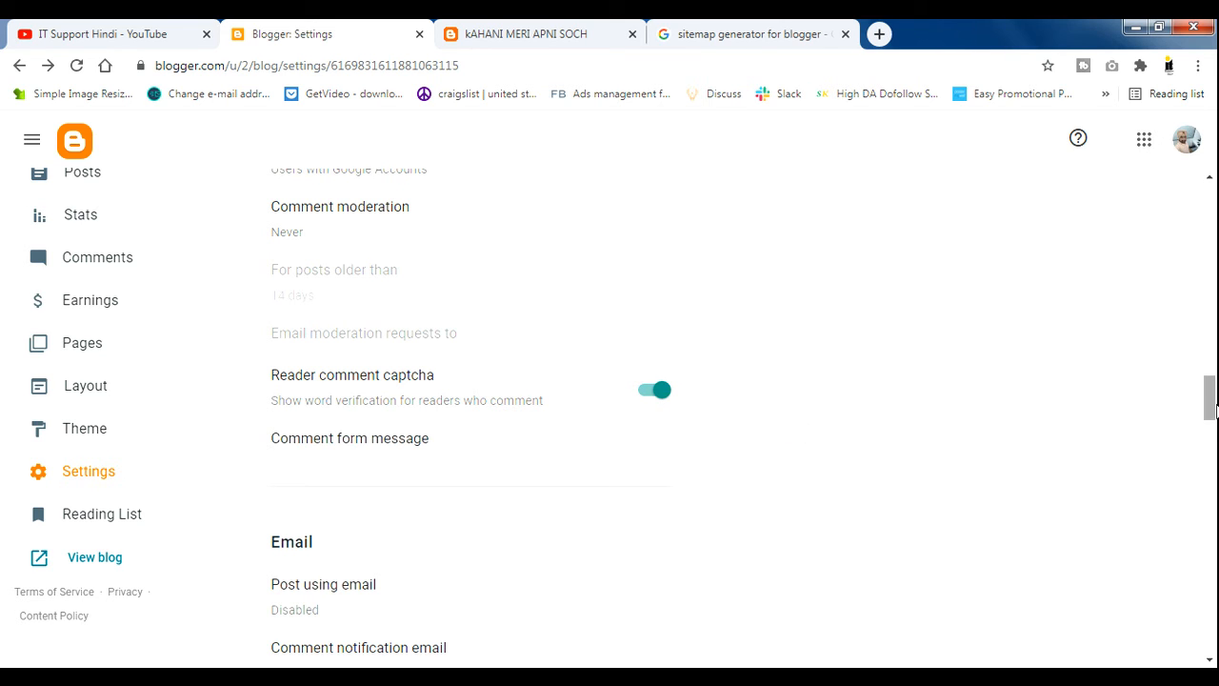
left_click_drag(1216, 410, 1215, 426)
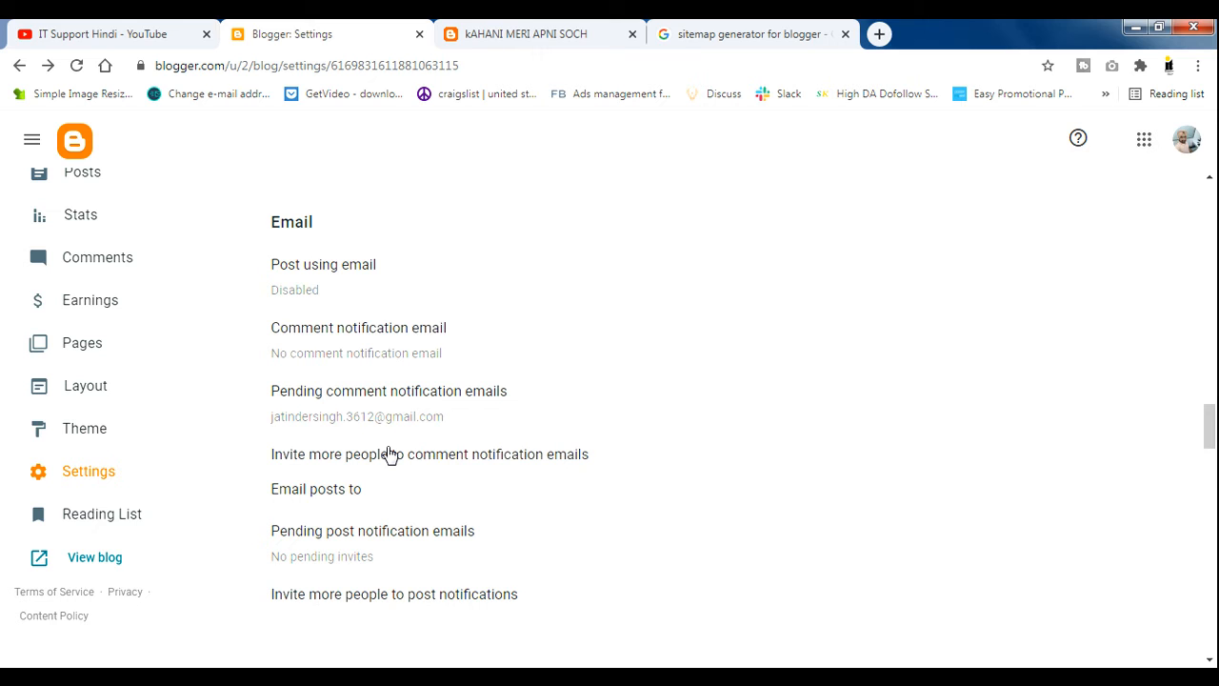
left_click_drag(1209, 424, 1212, 481)
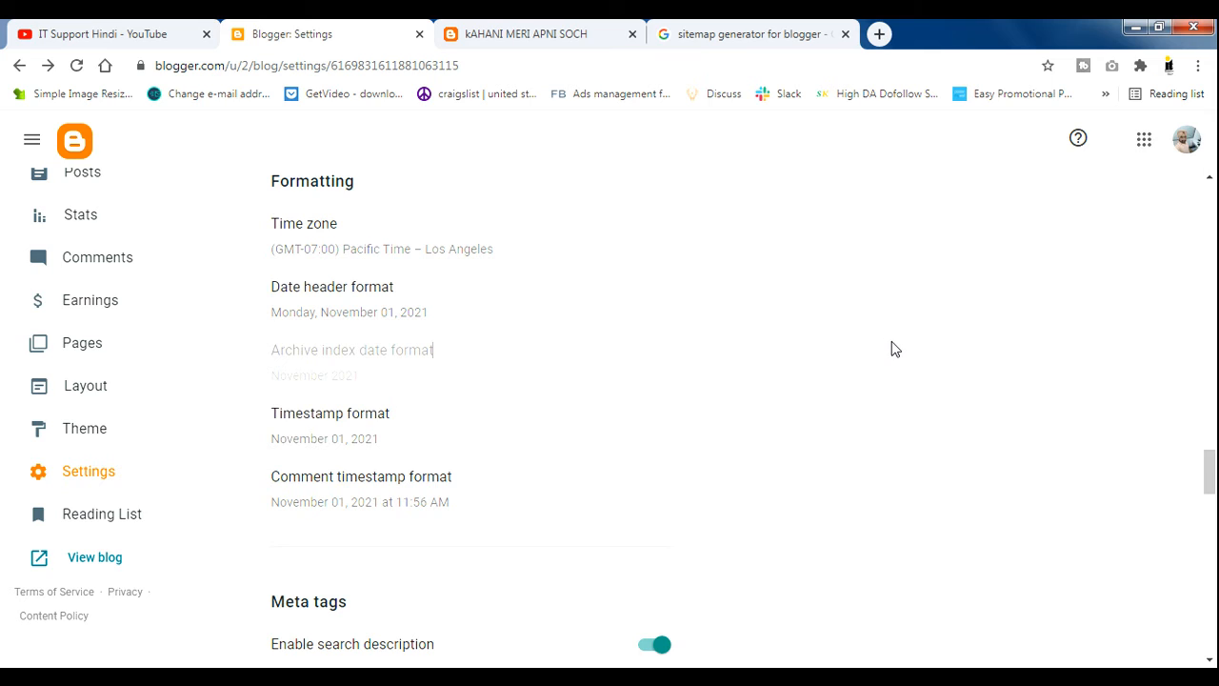
View the Time zone and Date header format choices under Formatting, cancelling both without changing the selection
left_click(456, 267)
triple_click(454, 266)
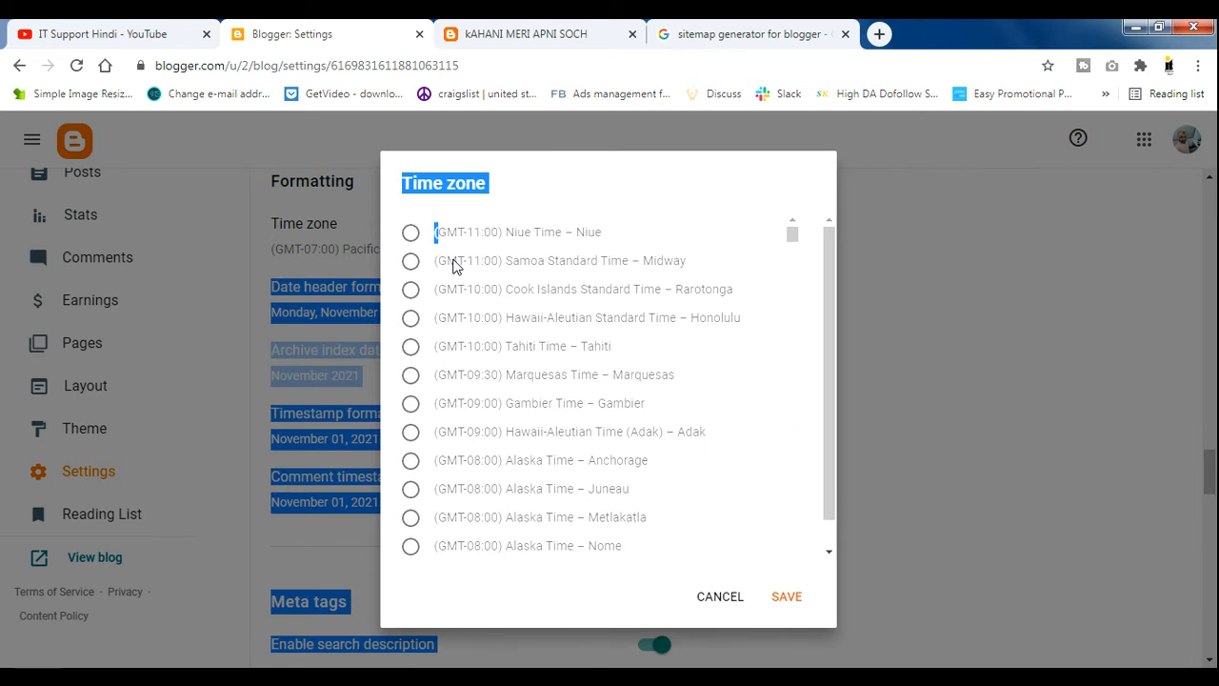
left_click_drag(791, 256, 792, 300)
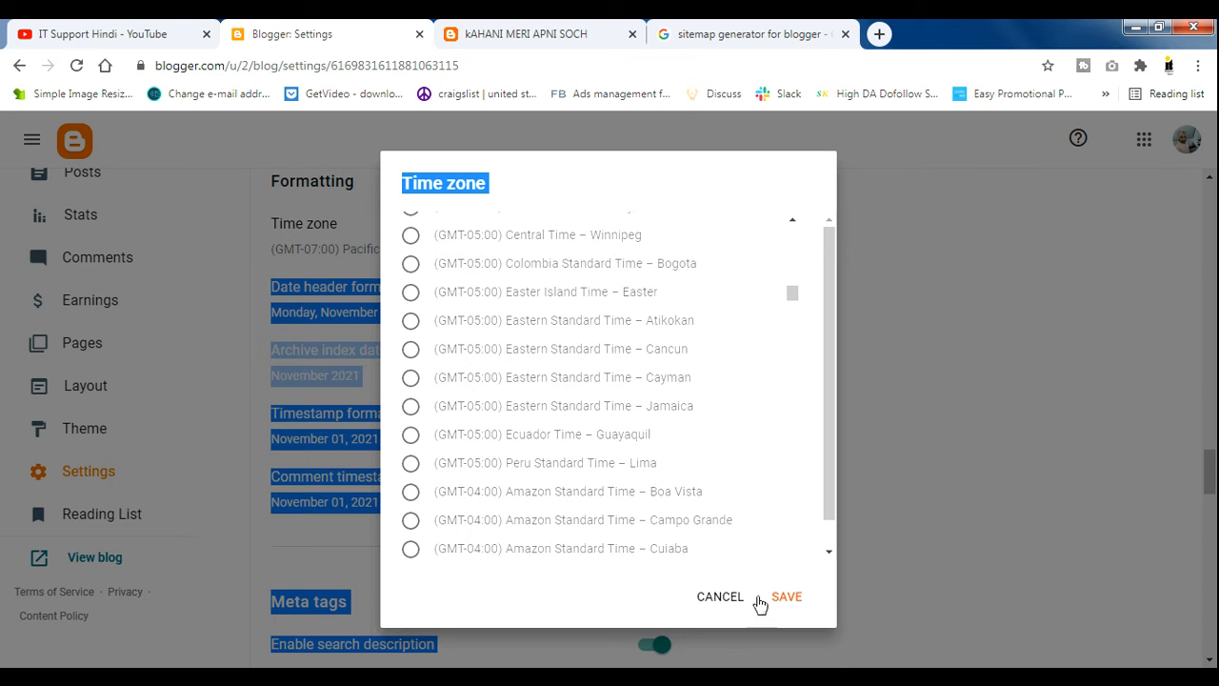
left_click(726, 597)
left_click(688, 378)
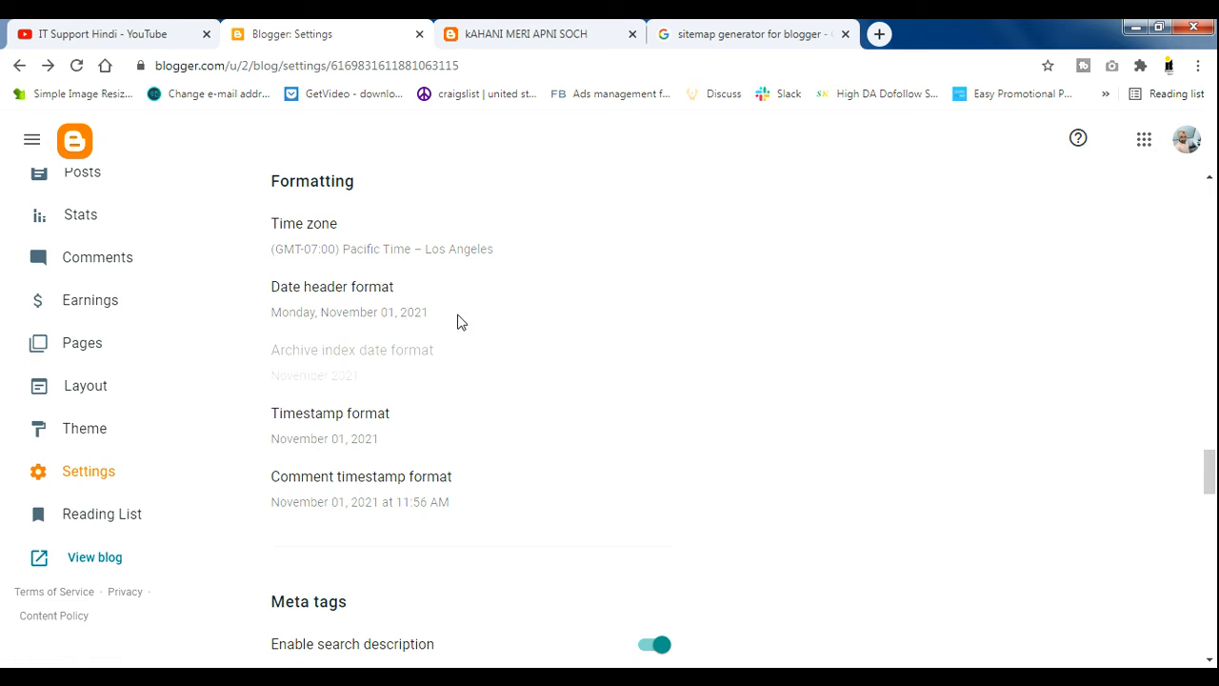
left_click_drag(458, 322, 331, 324)
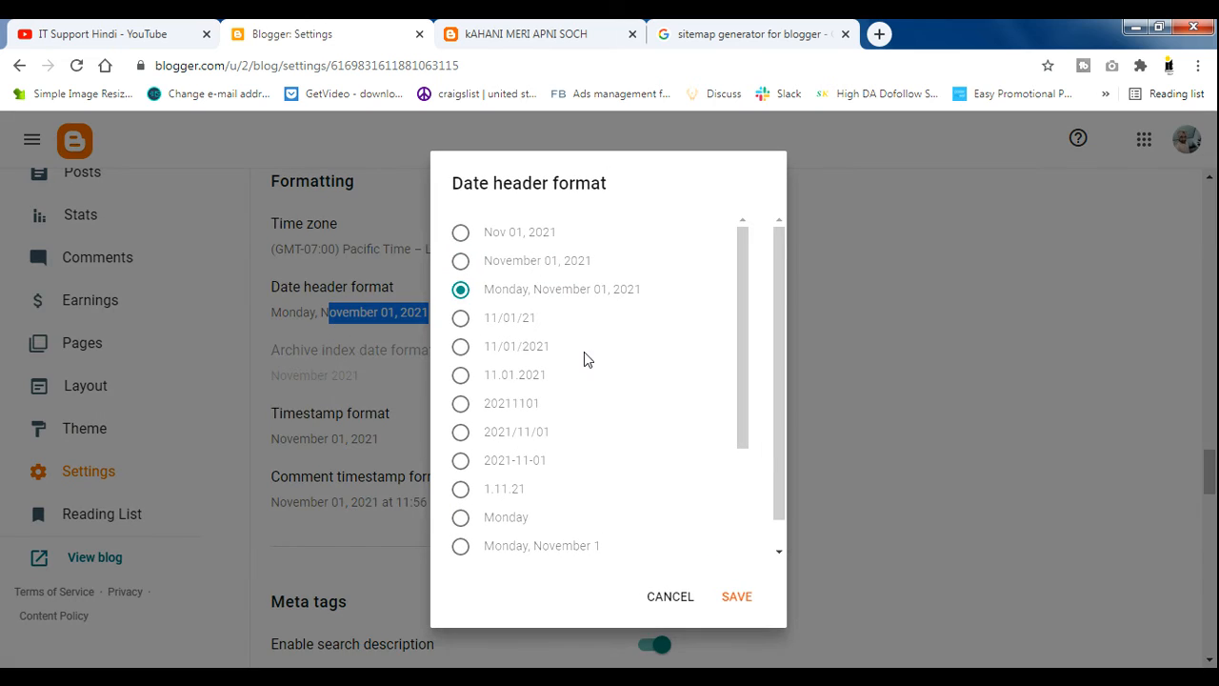
left_click(672, 598)
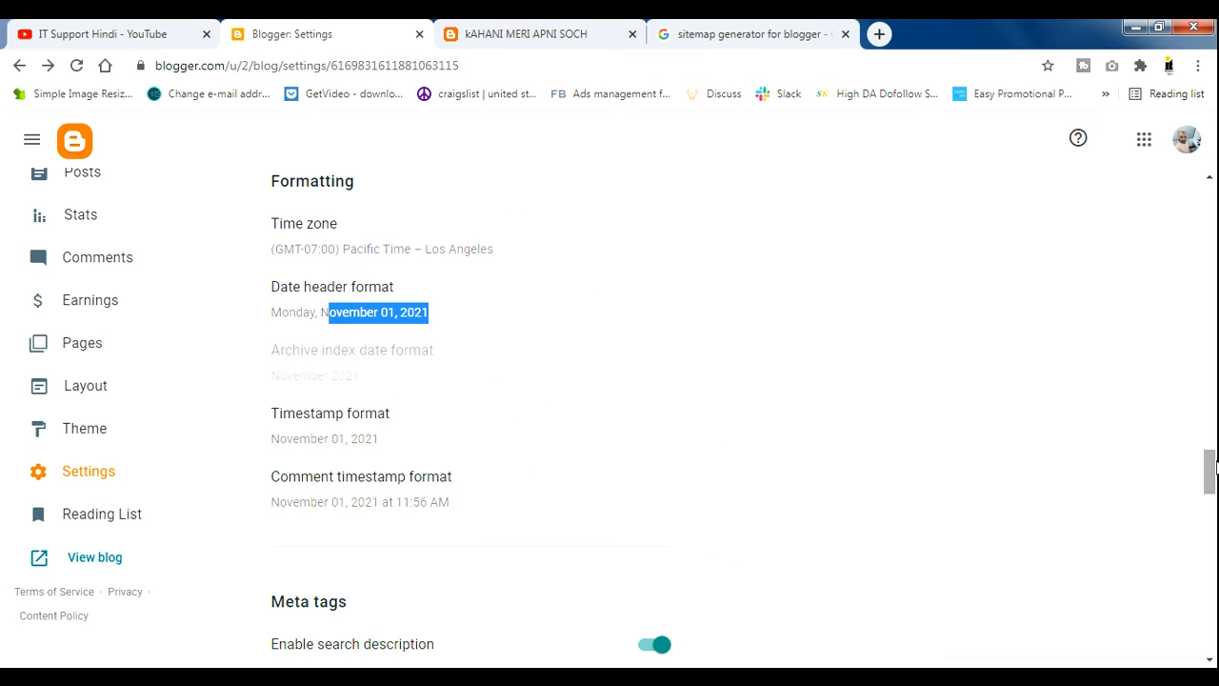
Review the Meta tags and the Errors and redirects sections, viewing Custom redirects and cancelling without adding any
left_click_drag(1214, 474, 1214, 502)
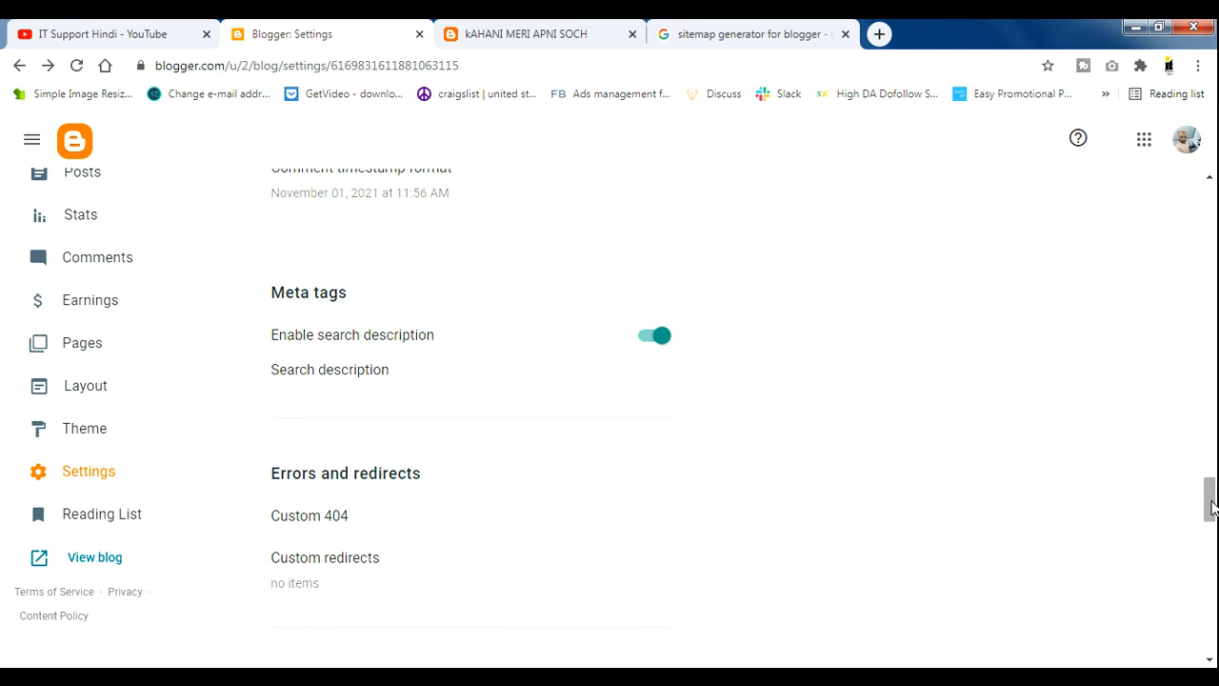
left_click_drag(1211, 498, 1212, 530)
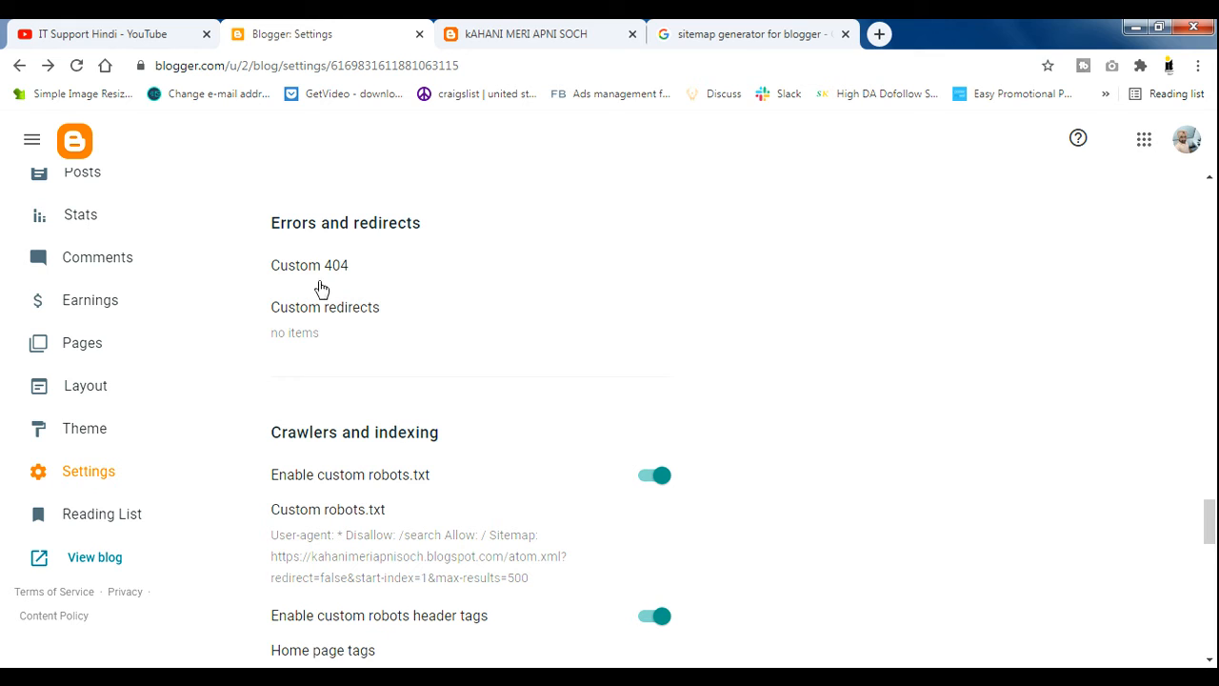
left_click(307, 334)
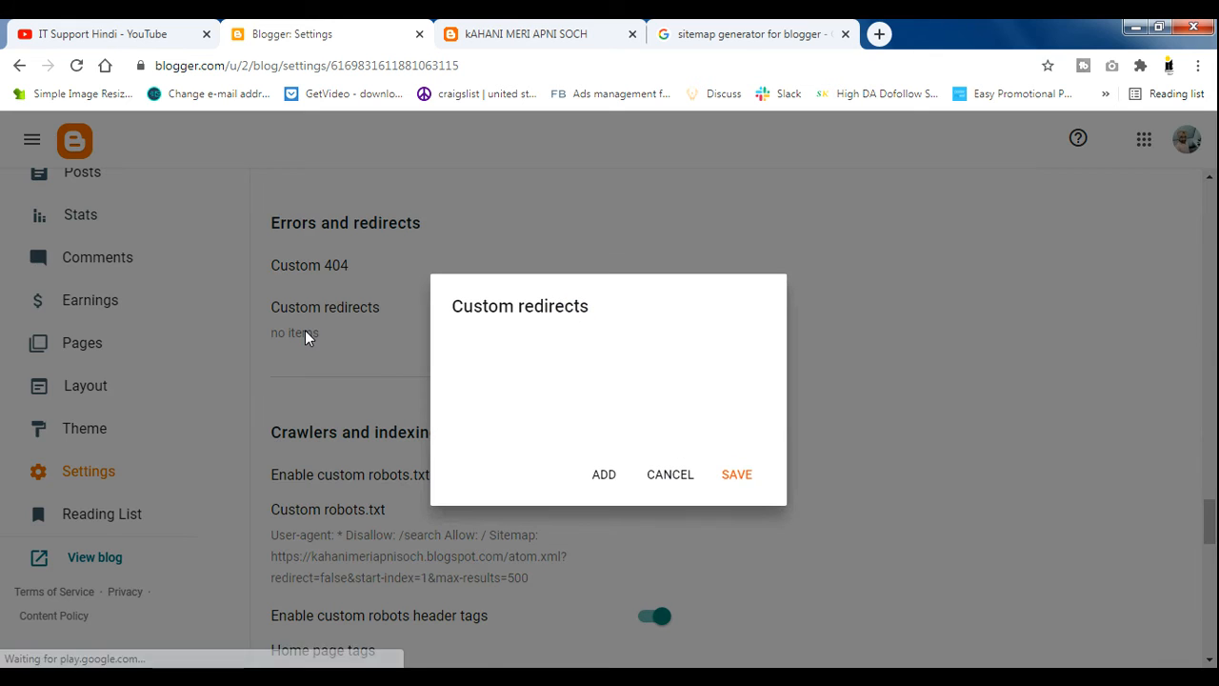
left_click(671, 476)
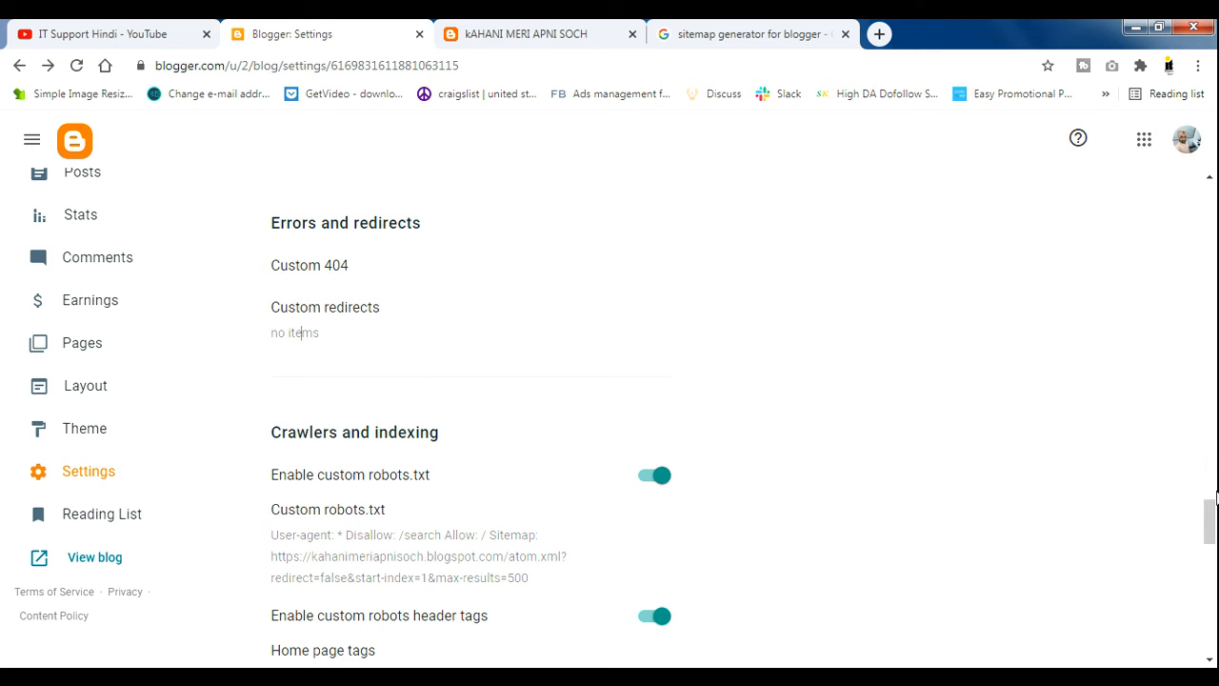
View the custom robots.txt content under Crawlers and indexing and cancel without editing it
scroll(1215, 497, "down", 3)
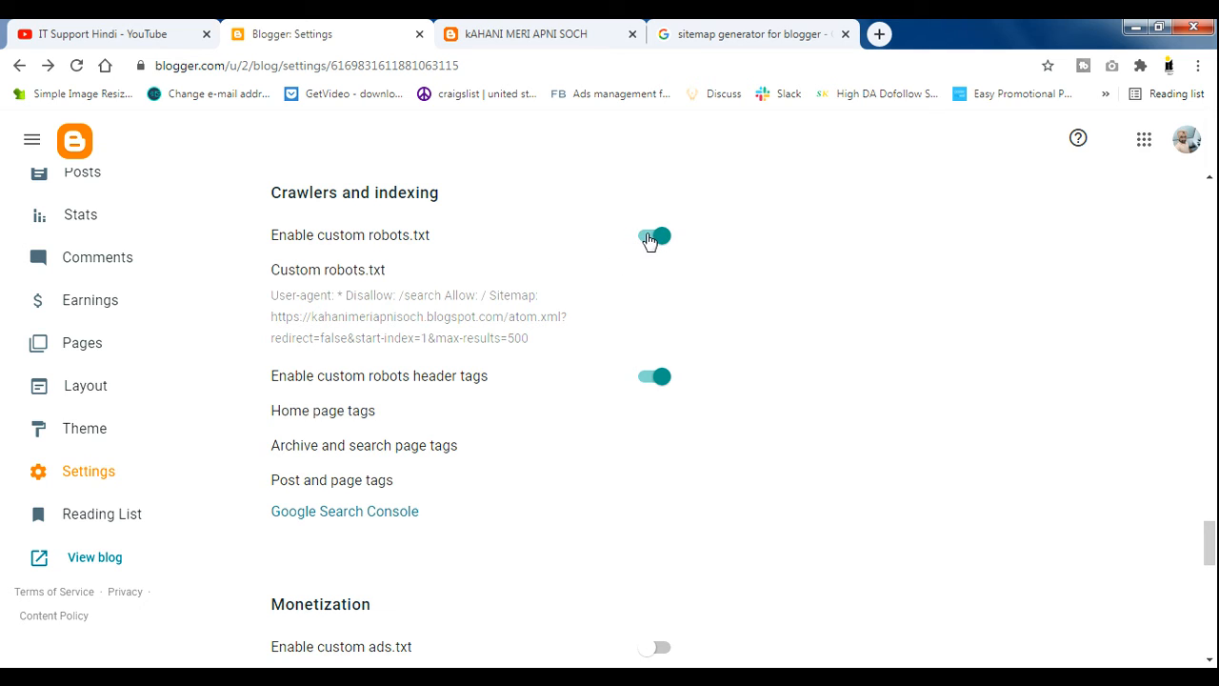
left_click(390, 324)
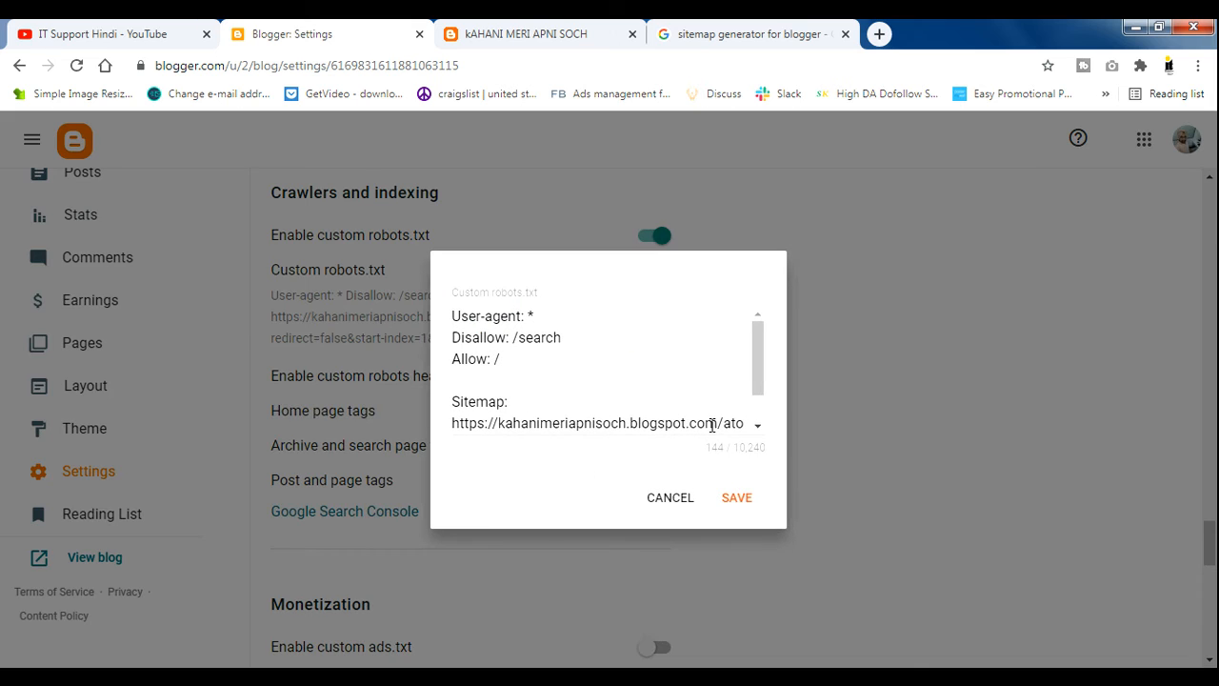
left_click_drag(759, 353, 759, 264)
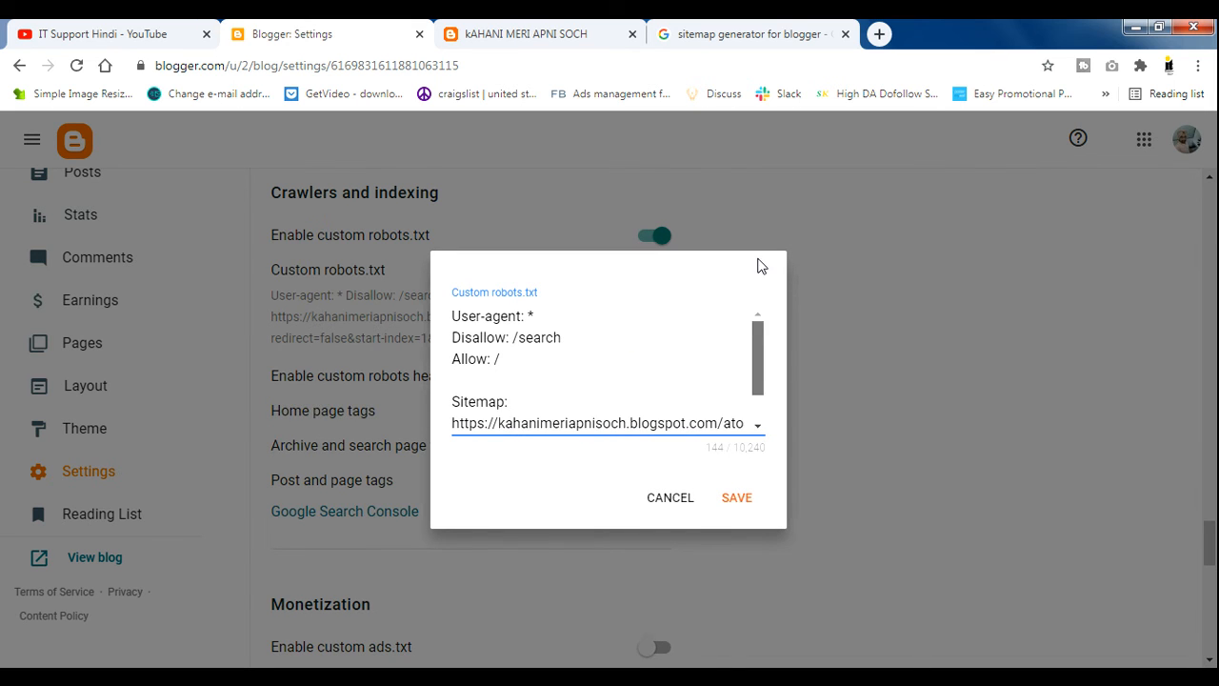
left_click(671, 508)
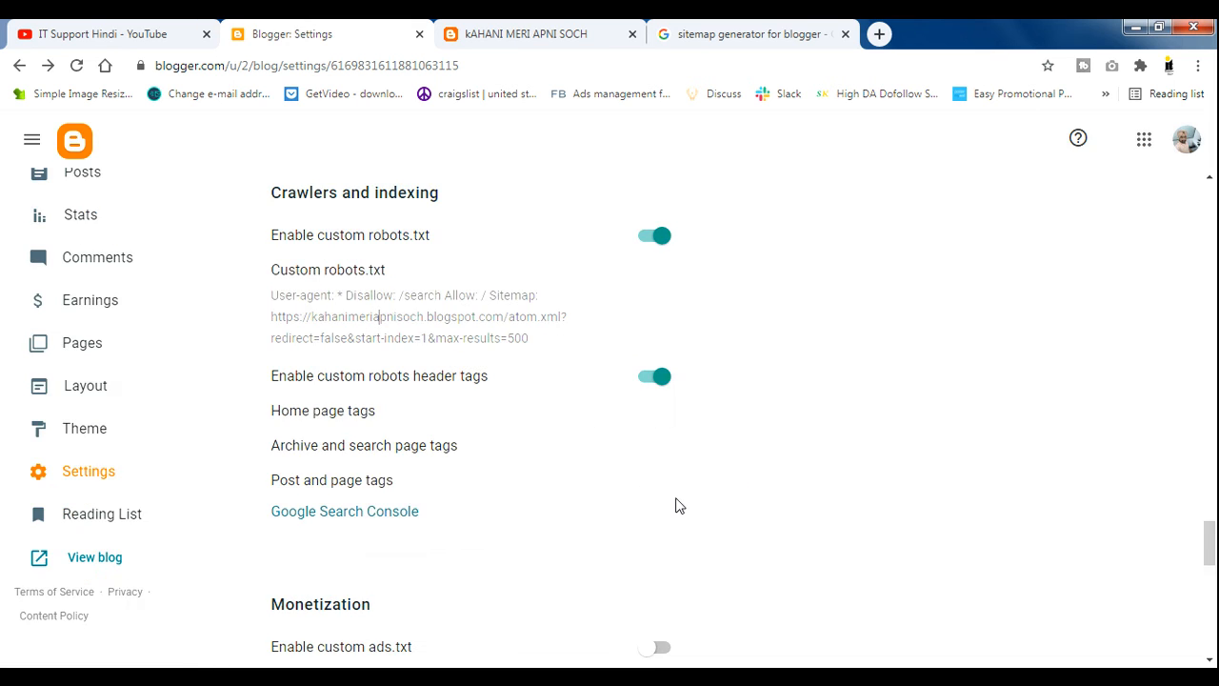
From the "sitemap generator for blogger" search results, open the labnol.org sitemap generator in a new browser tab and find its blog URL form
left_click(703, 30)
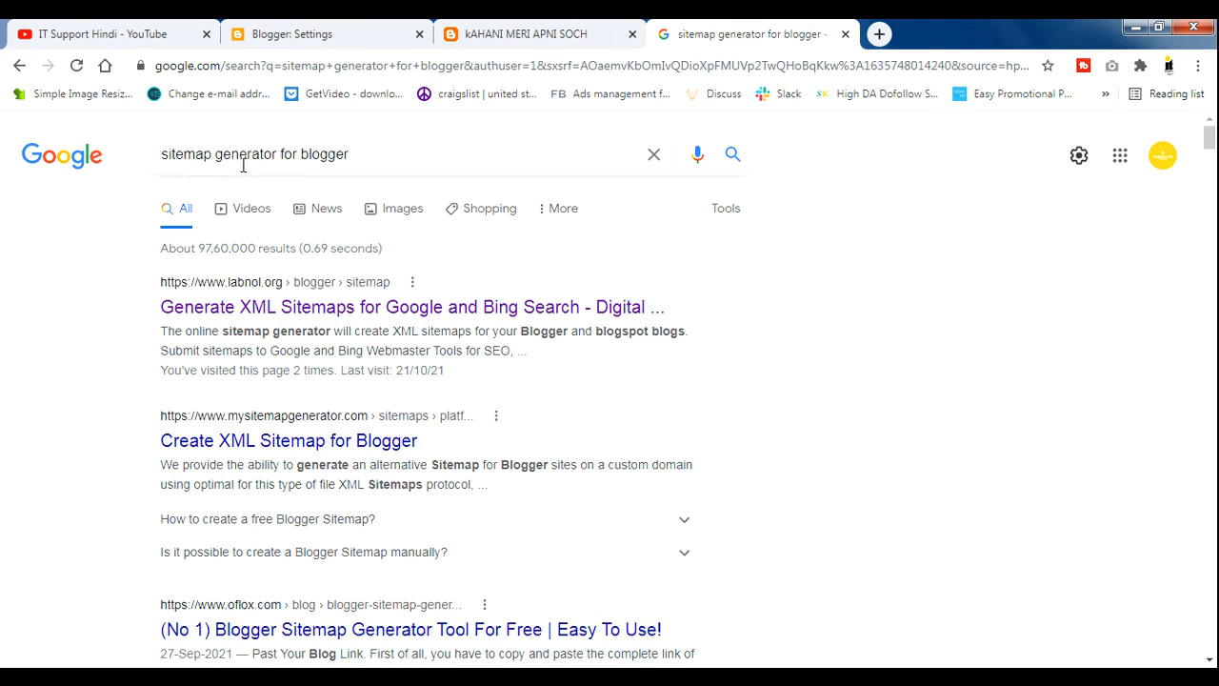
right_click(439, 319)
left_click(456, 325)
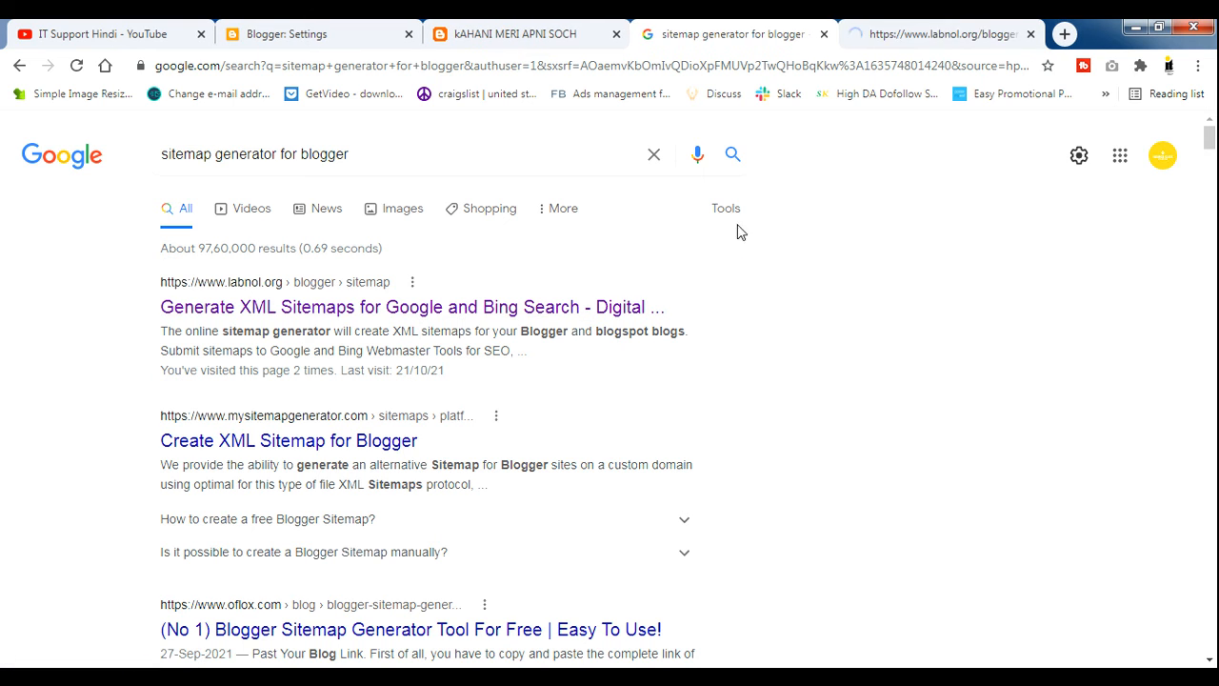
key("ctrl+Tab")
left_click_drag(1209, 183, 1215, 321)
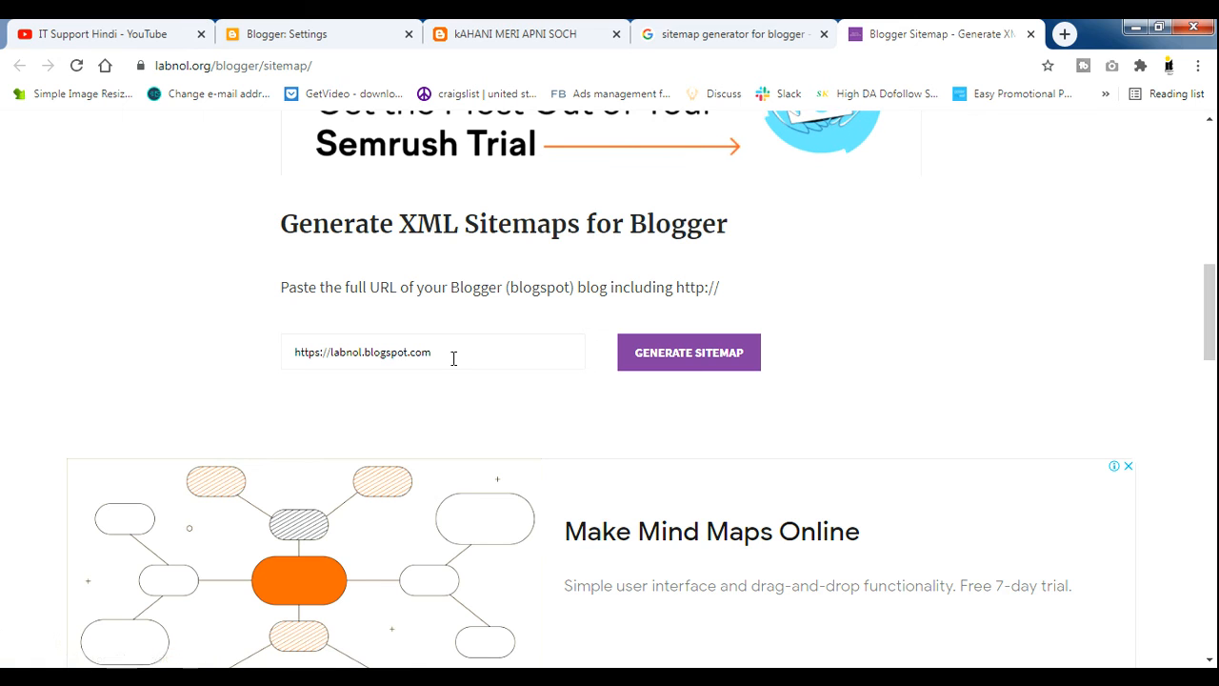
left_click_drag(451, 356, 142, 356)
key("BackSpace")
left_click(506, 39)
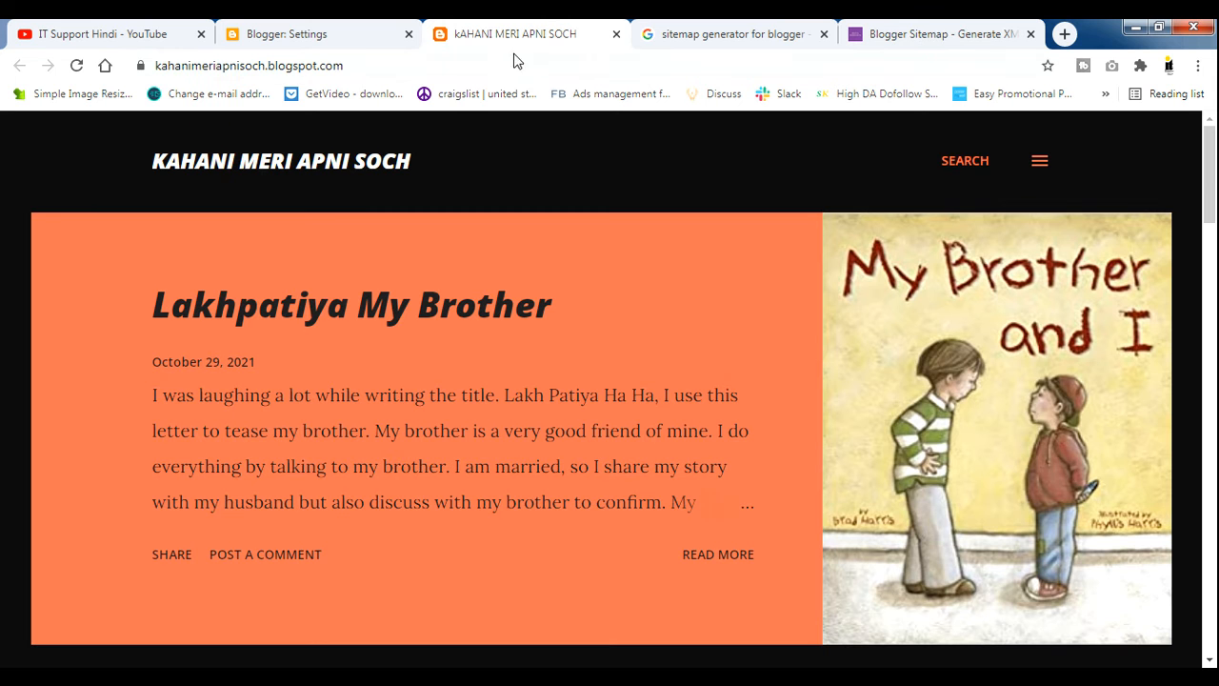
left_click(512, 60)
key("ctrl+c")
left_click(943, 34)
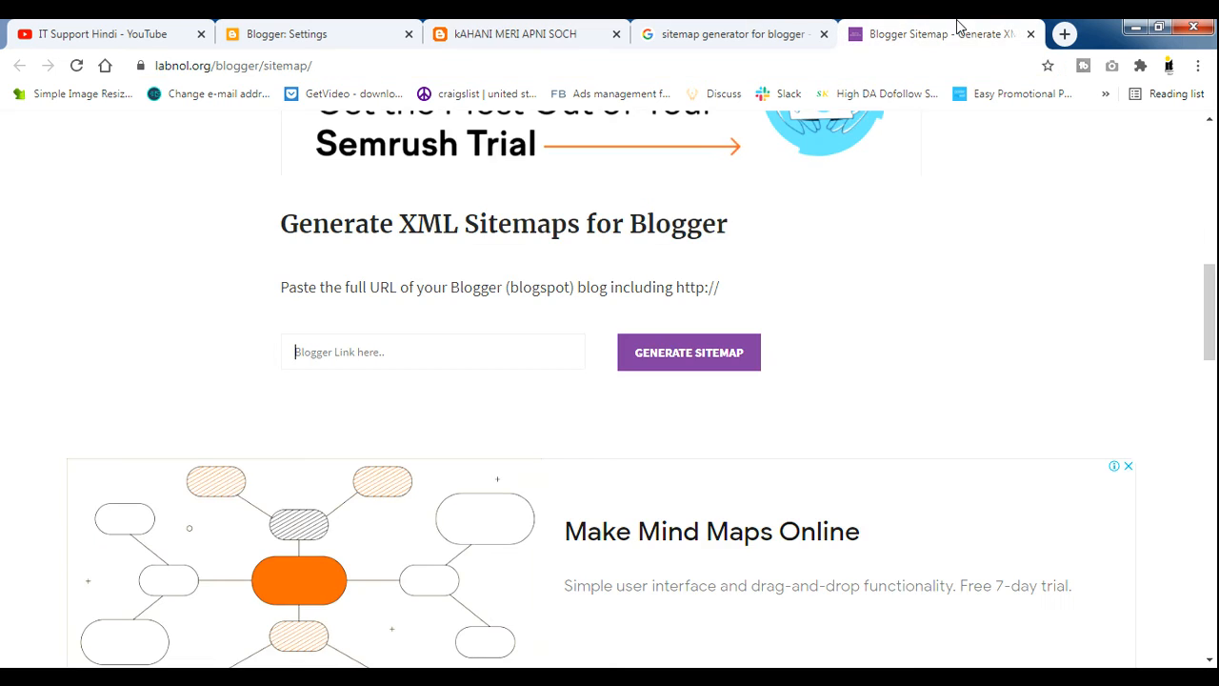
left_click(479, 345)
key("ctrl+v")
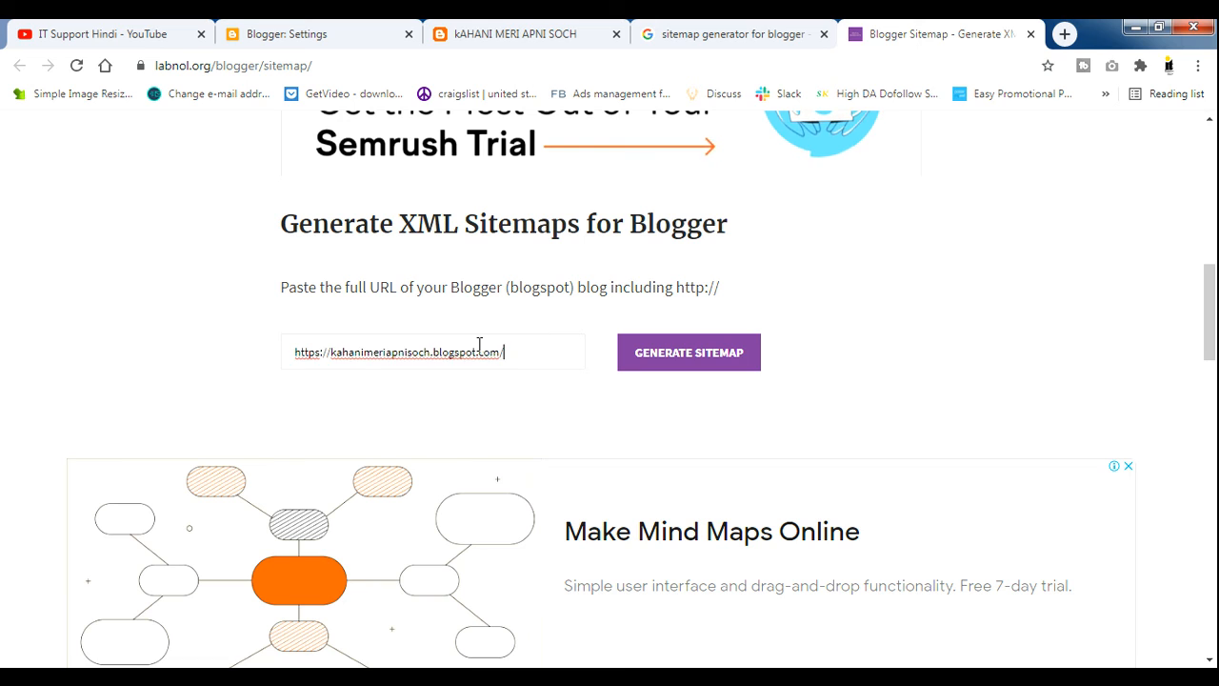
left_click(702, 355)
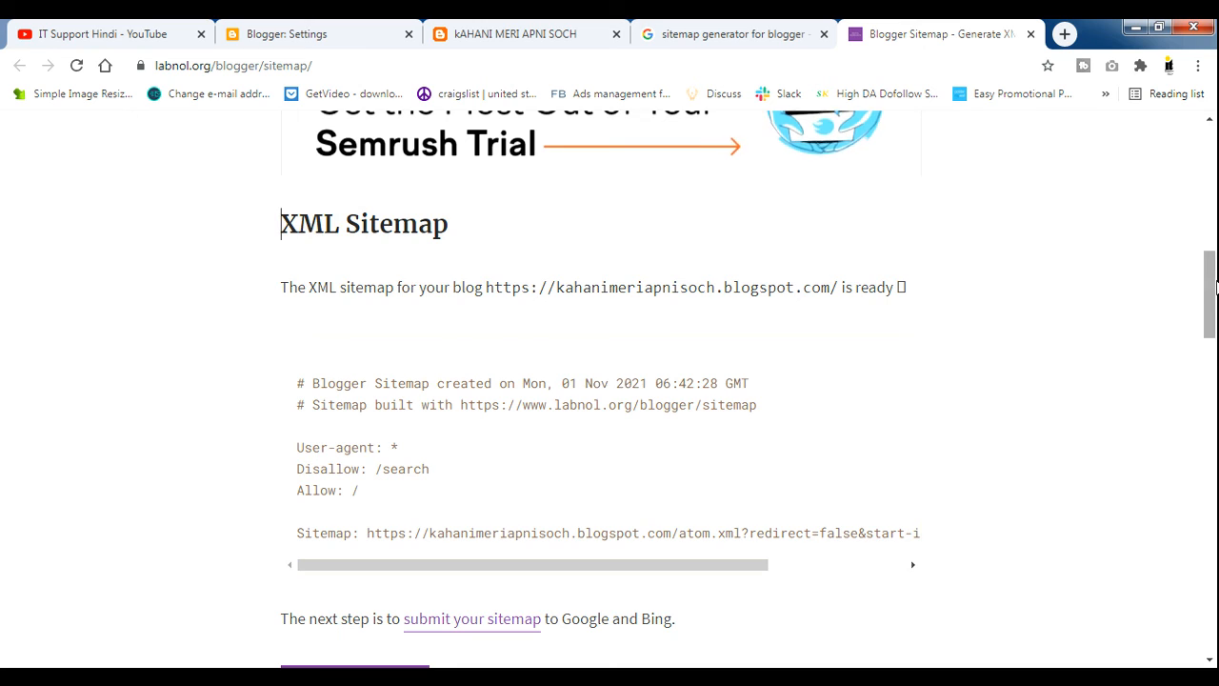
Examine the full generated sitemap line and highlight the robots.txt rules text
scroll(1206, 295, "down", 1)
left_click_drag(742, 470, 944, 489)
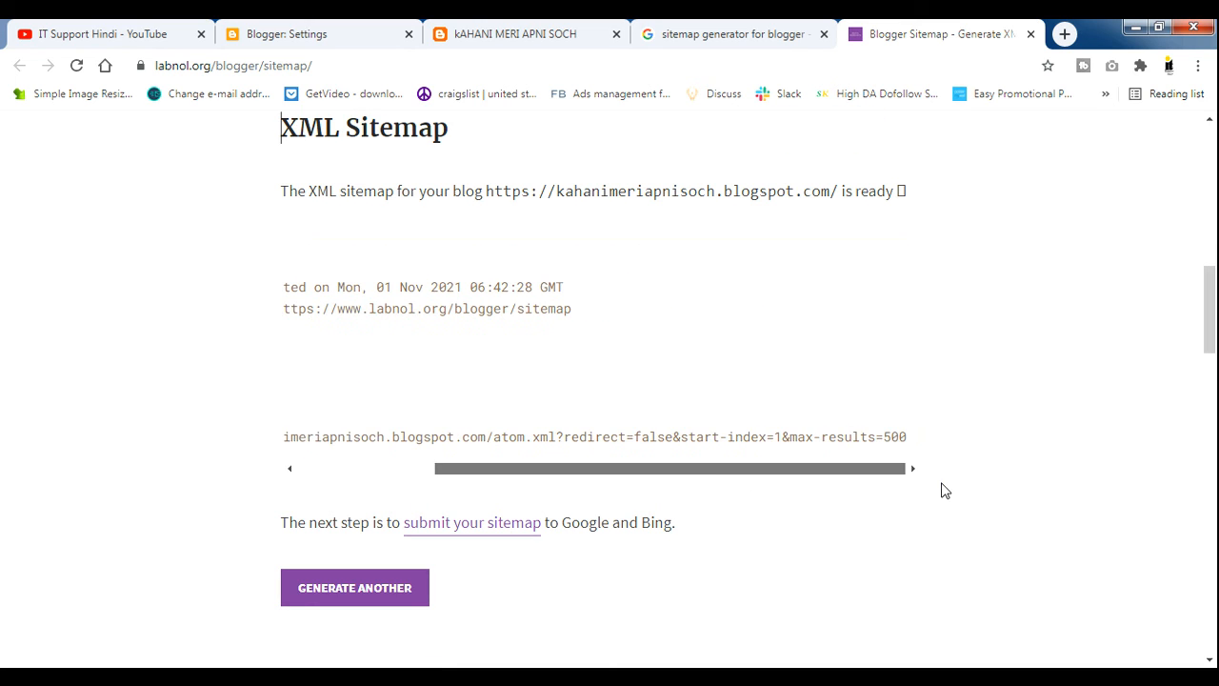
triple_click(650, 430)
left_click_drag(649, 430, 272, 350)
Return to the Blogger settings, view the custom robots.txt text again and cancel without changing it
left_click(524, 33)
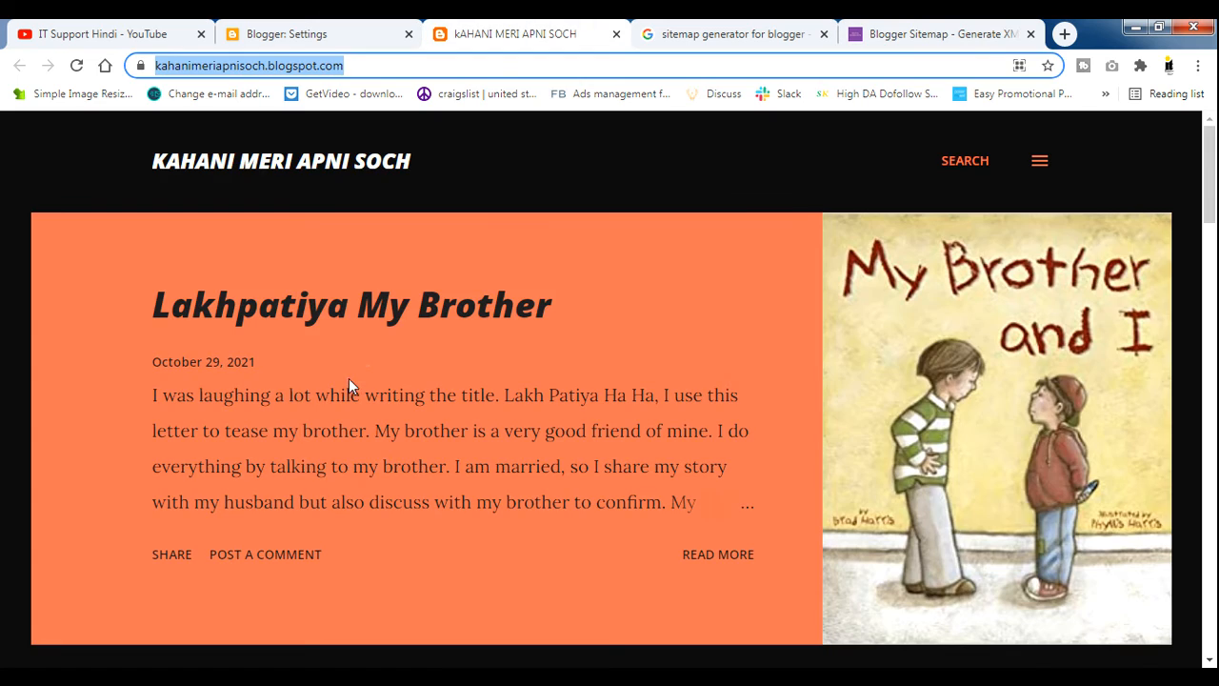
left_click(282, 33)
left_click(391, 306)
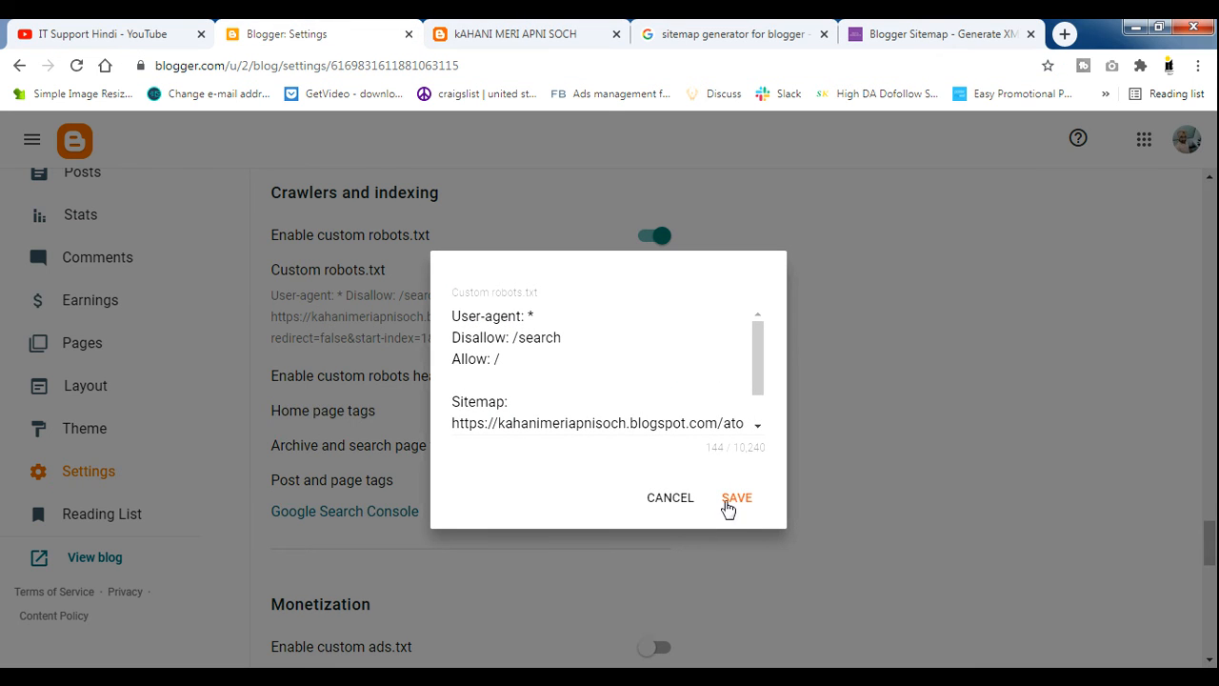
left_click(670, 499)
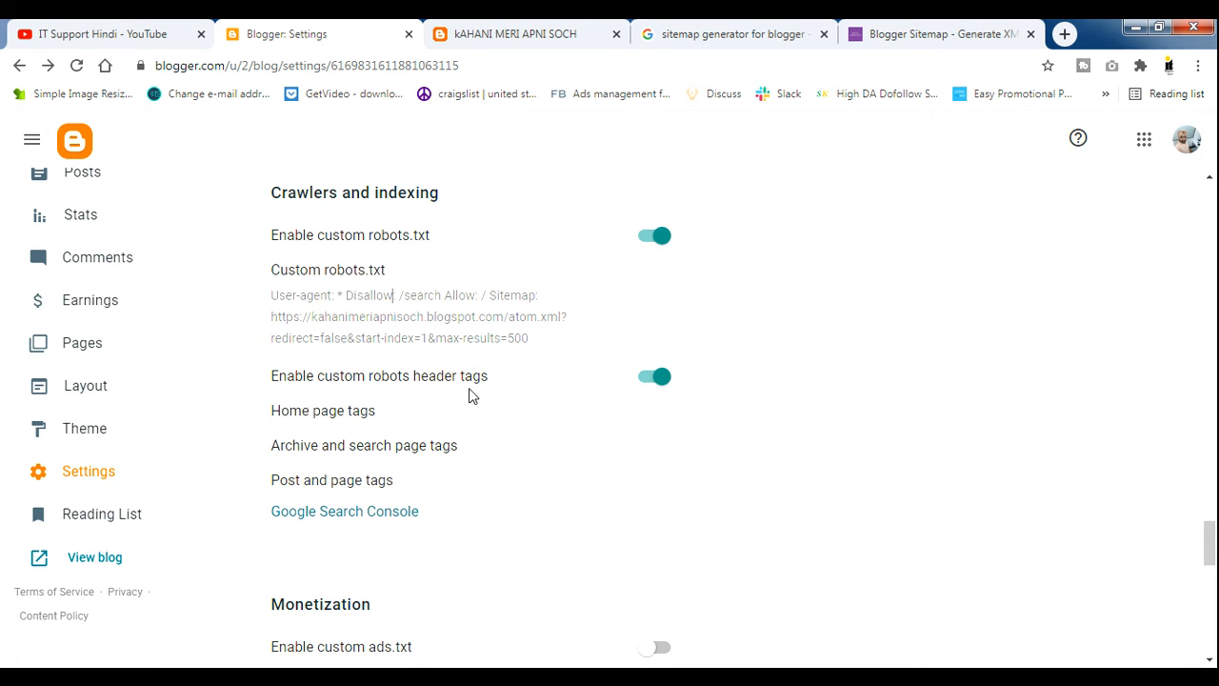
Save the custom robot tags for the home page with all and noodp enabled
left_click(350, 416)
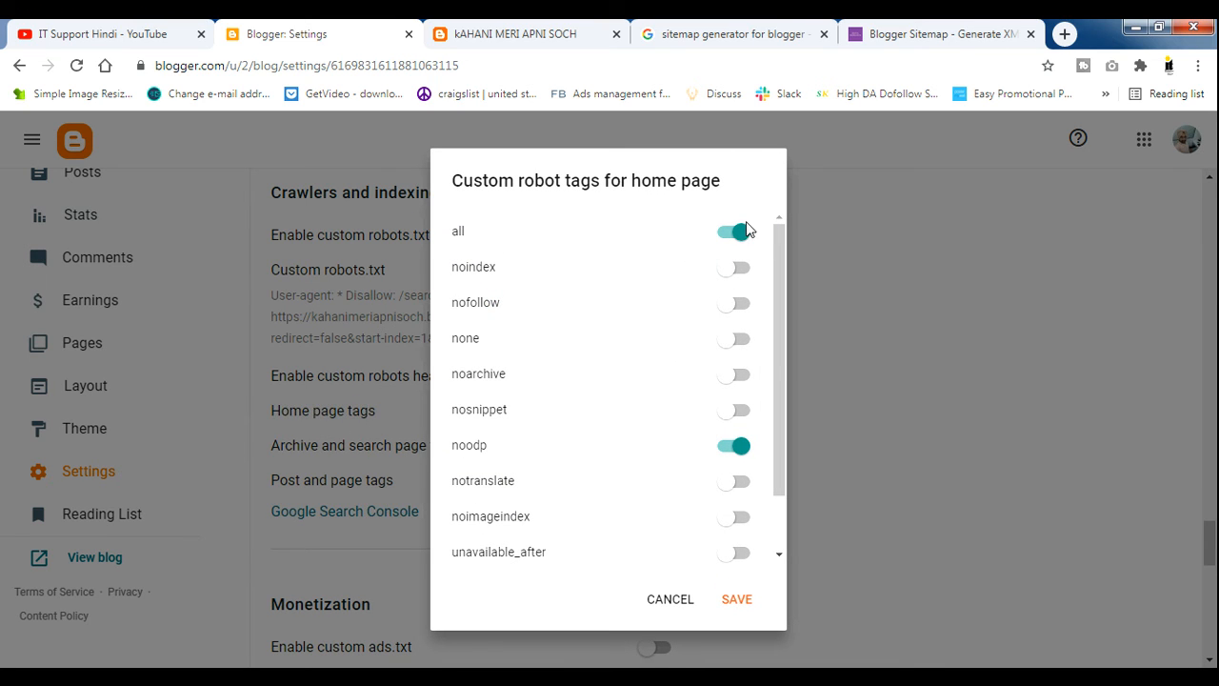
left_click(739, 609)
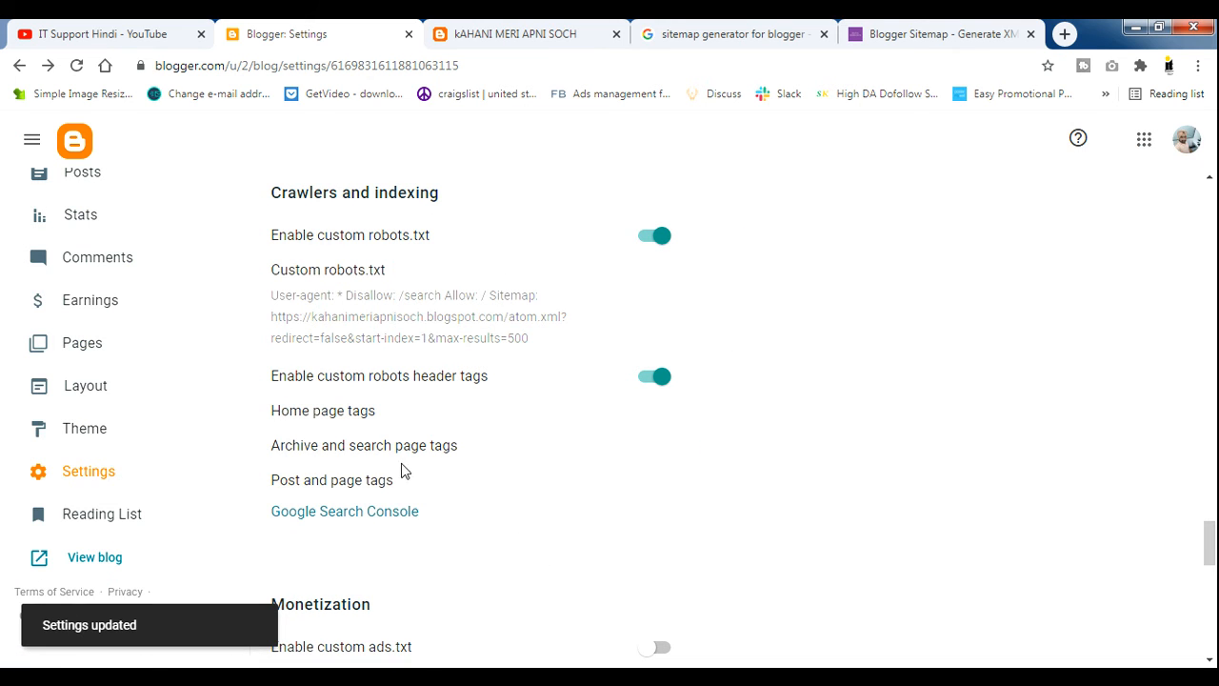
View the custom robot tags for archive and search pages and for posts and pages, cancelling both
left_click(403, 448)
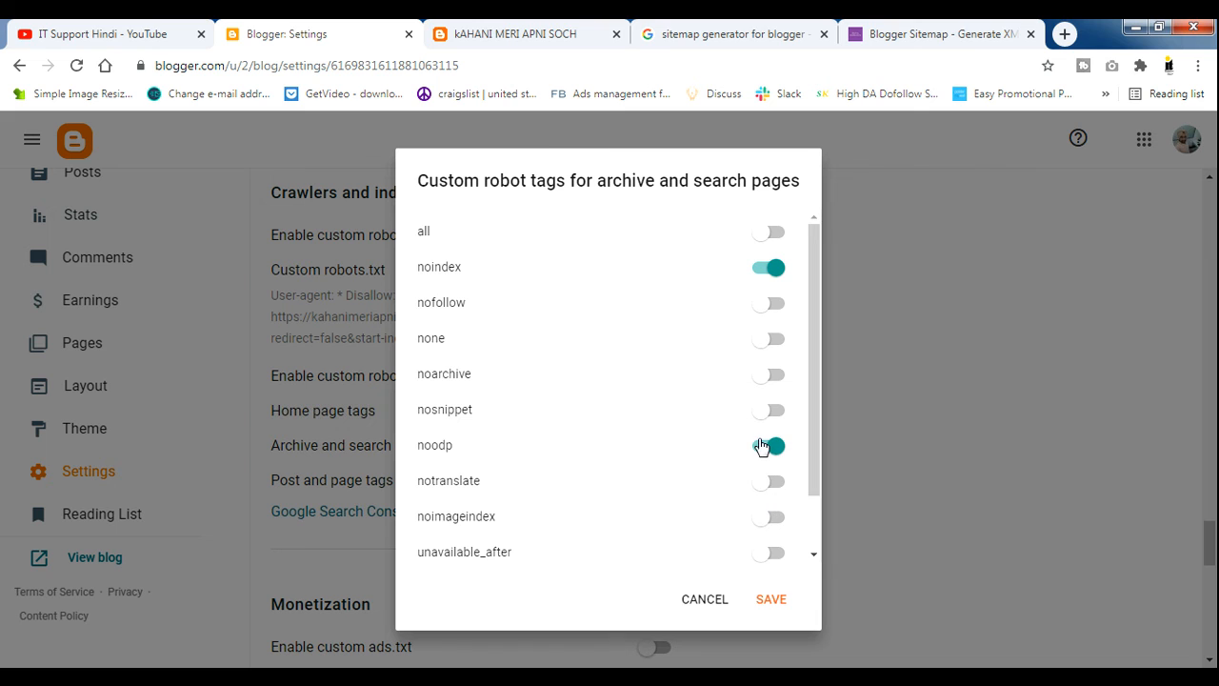
left_click(710, 598)
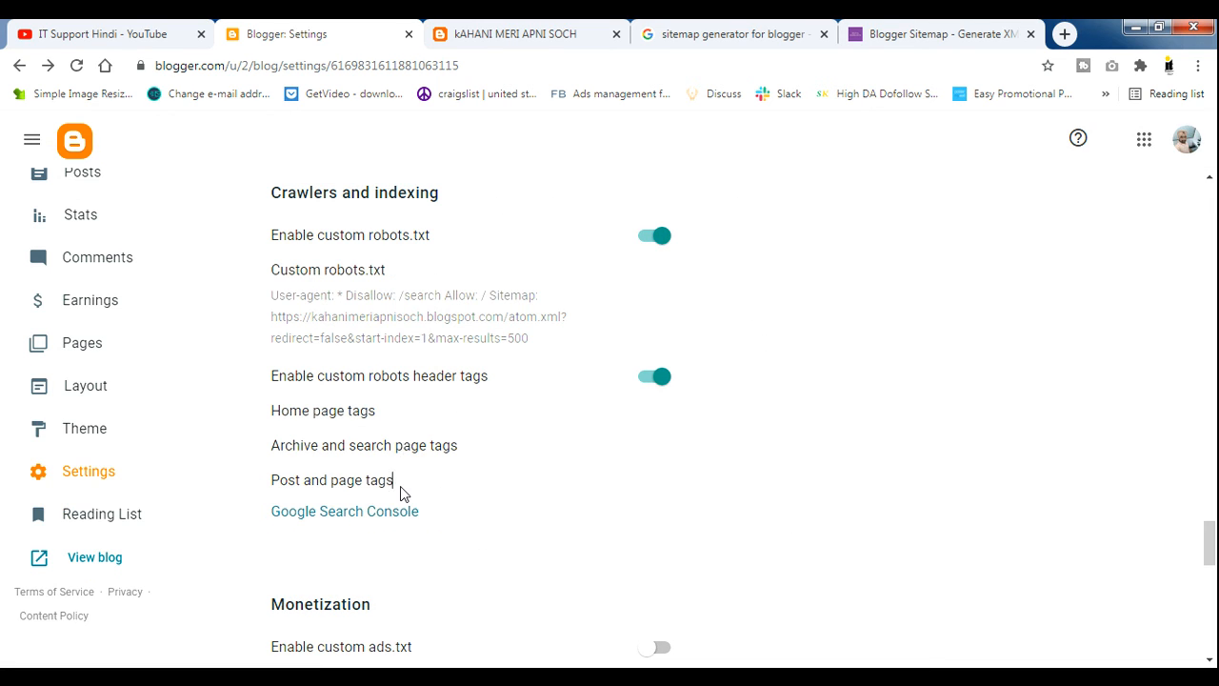
left_click(400, 486)
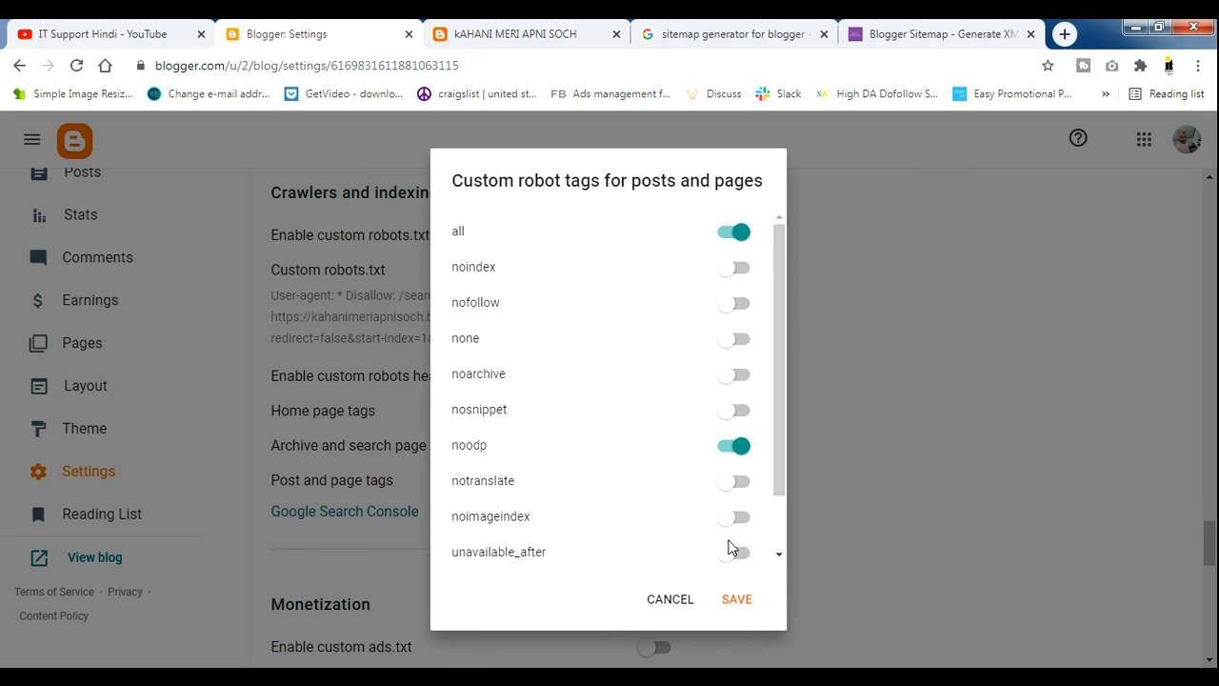
left_click(668, 600)
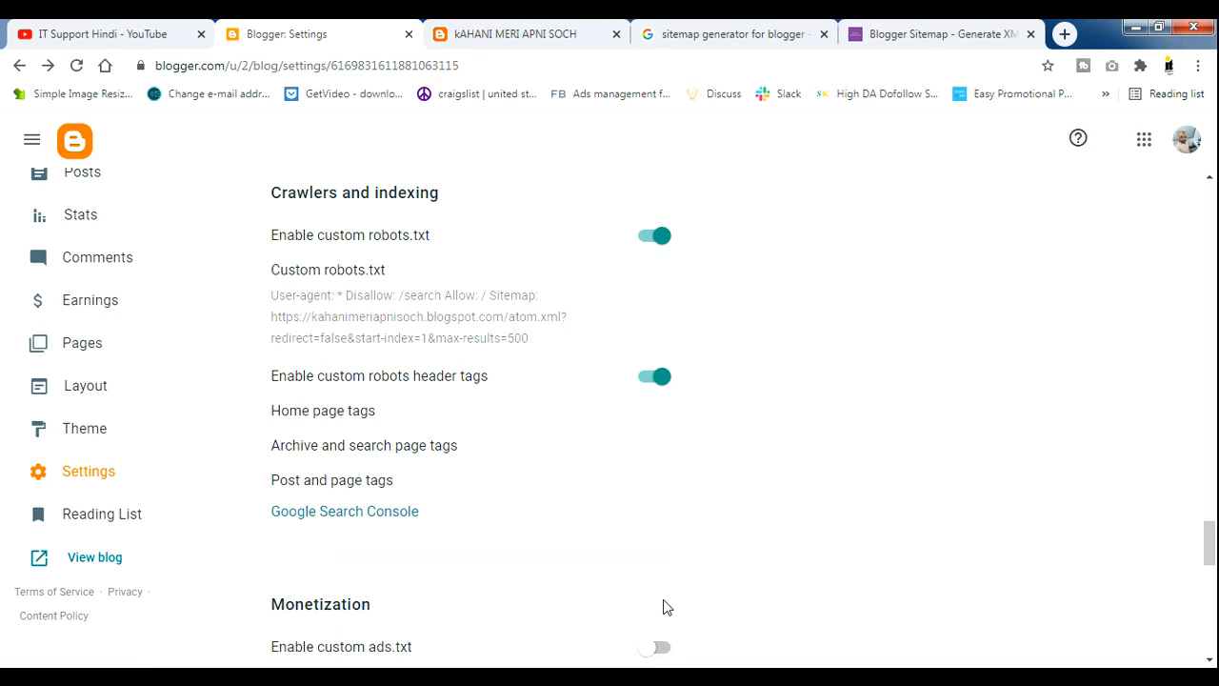
Enable custom ads.txt under Monetization and switch it off again
left_click_drag(1209, 537, 1210, 566)
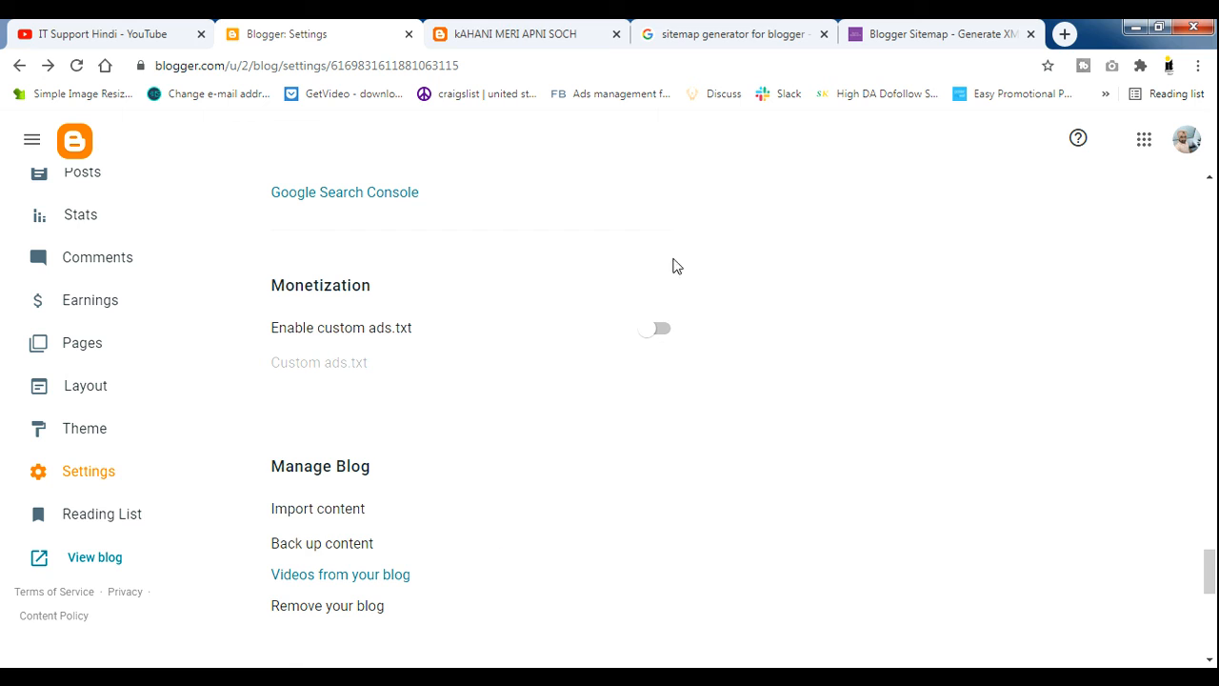
left_click(665, 331)
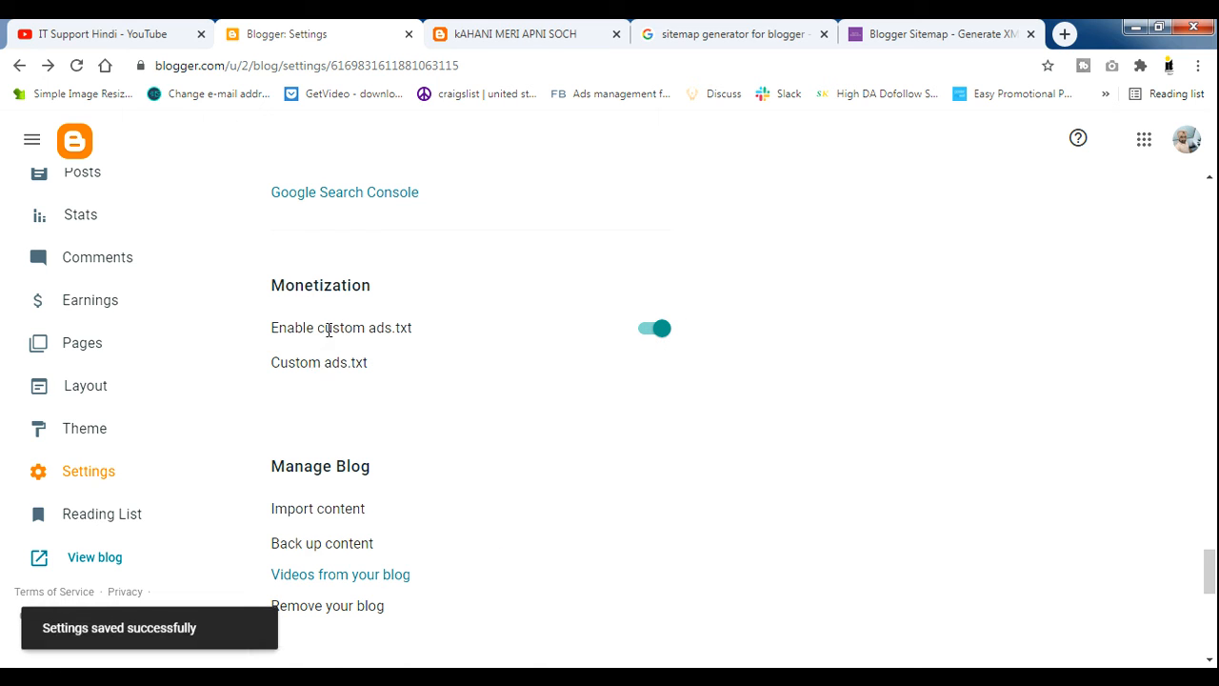
left_click(656, 328)
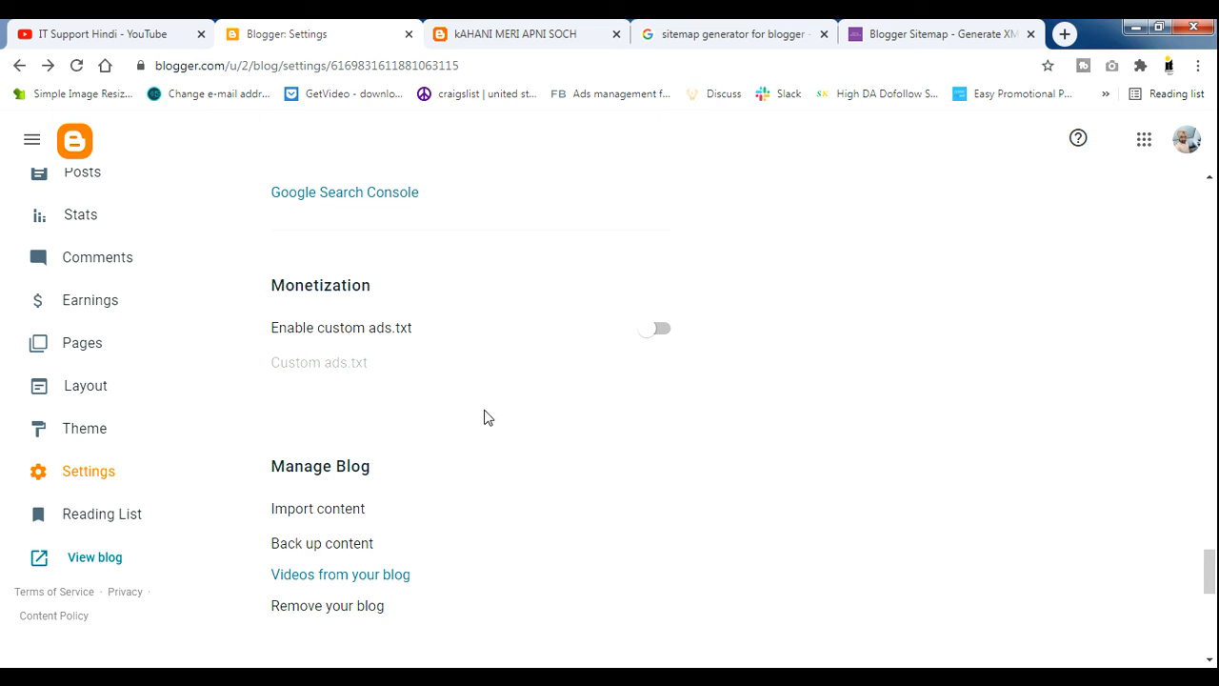
Review the Manage Blog and Site feed sections and return to the Basic section
left_click_drag(1215, 572, 1216, 598)
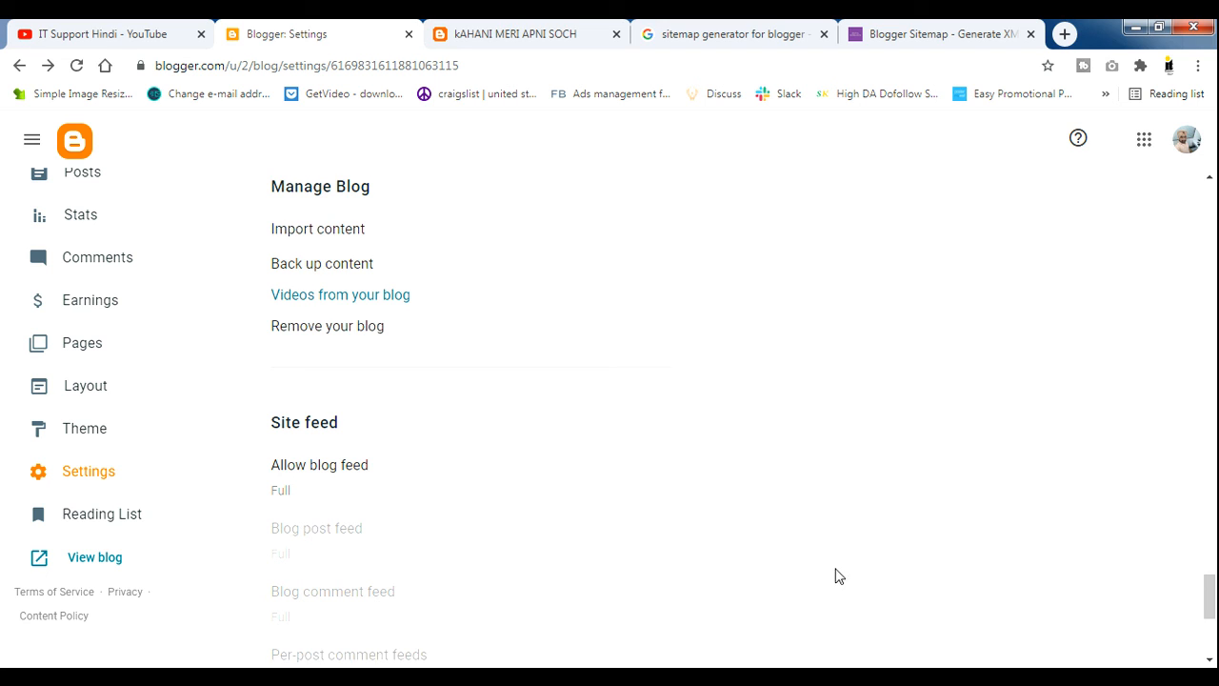
left_click_drag(1210, 581, 1184, 150)
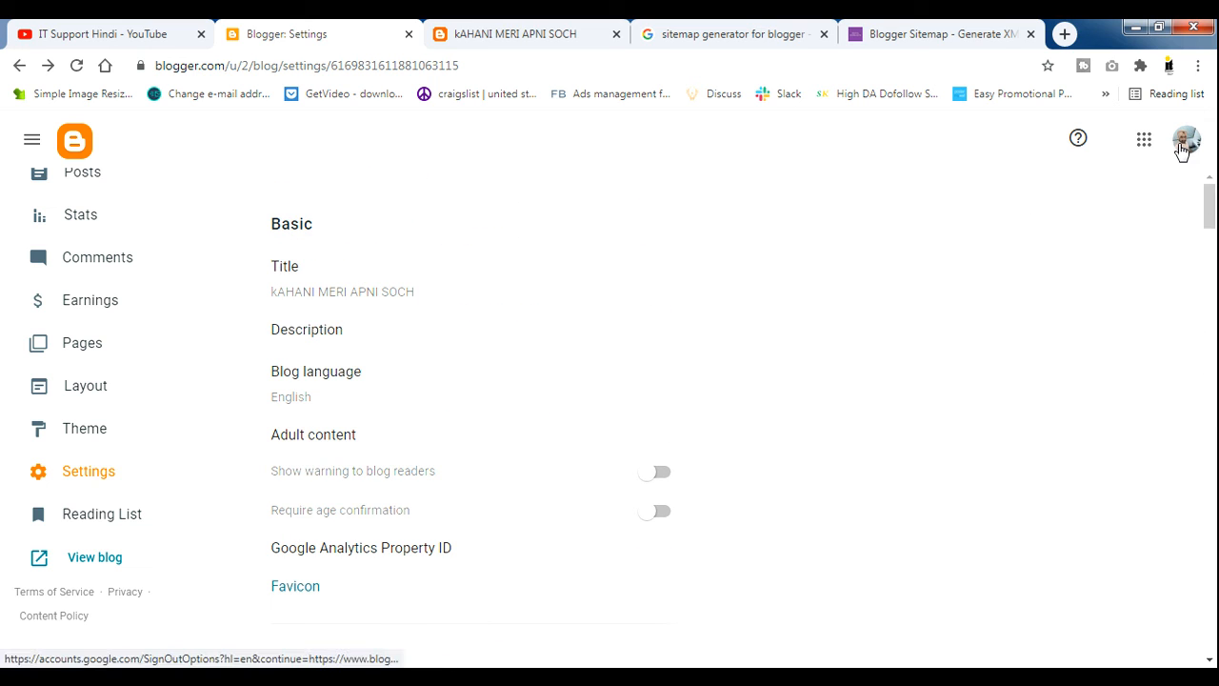